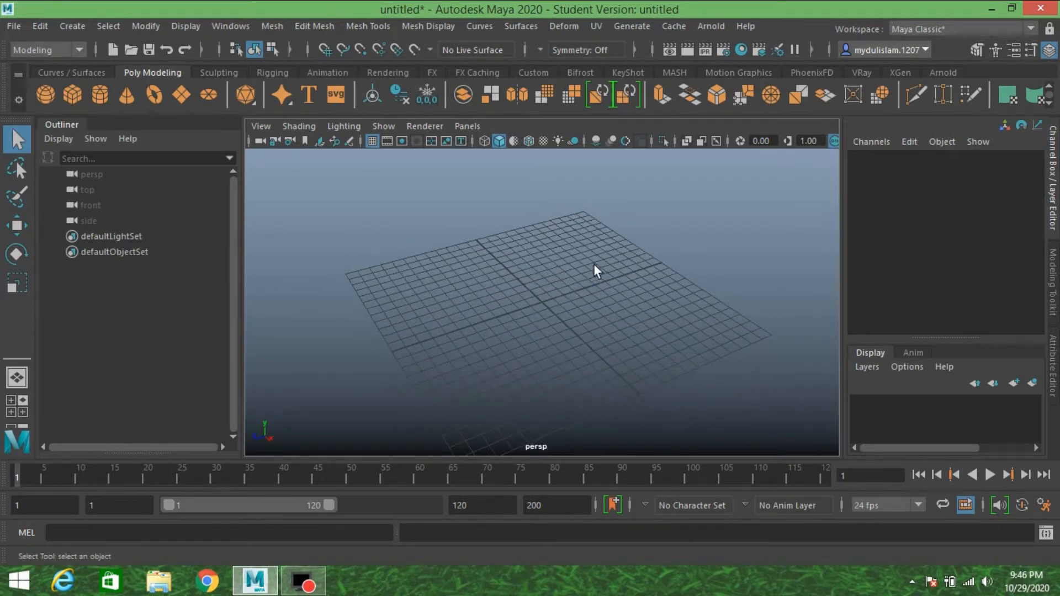
Open the scene walker.ma from the Desktop, discarding changes to the current scene and accepting the student version notice.
left_click(18, 28)
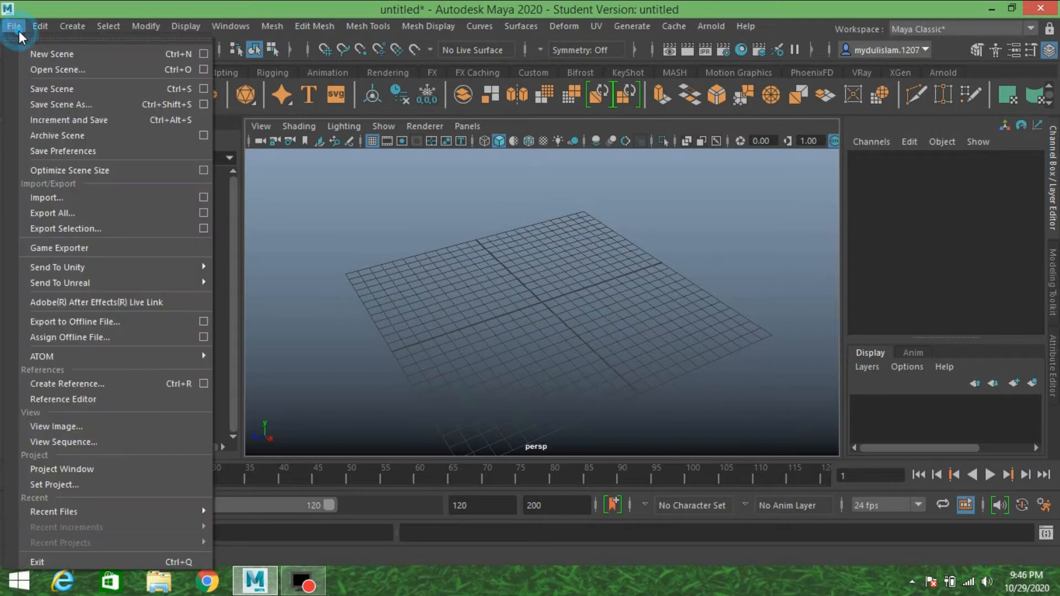
left_click(44, 69)
left_click(198, 117)
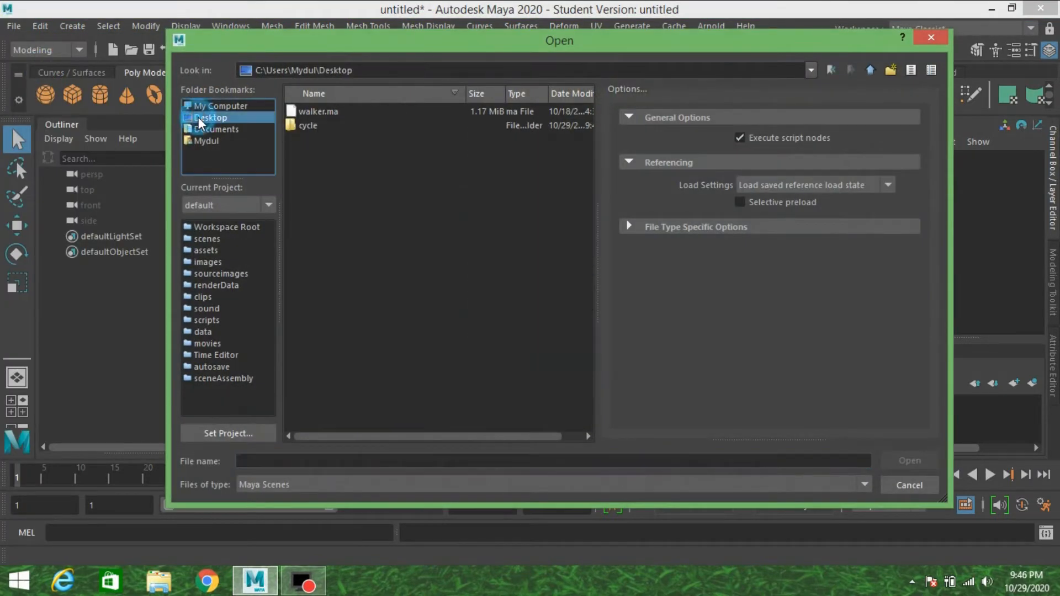
left_click(326, 112)
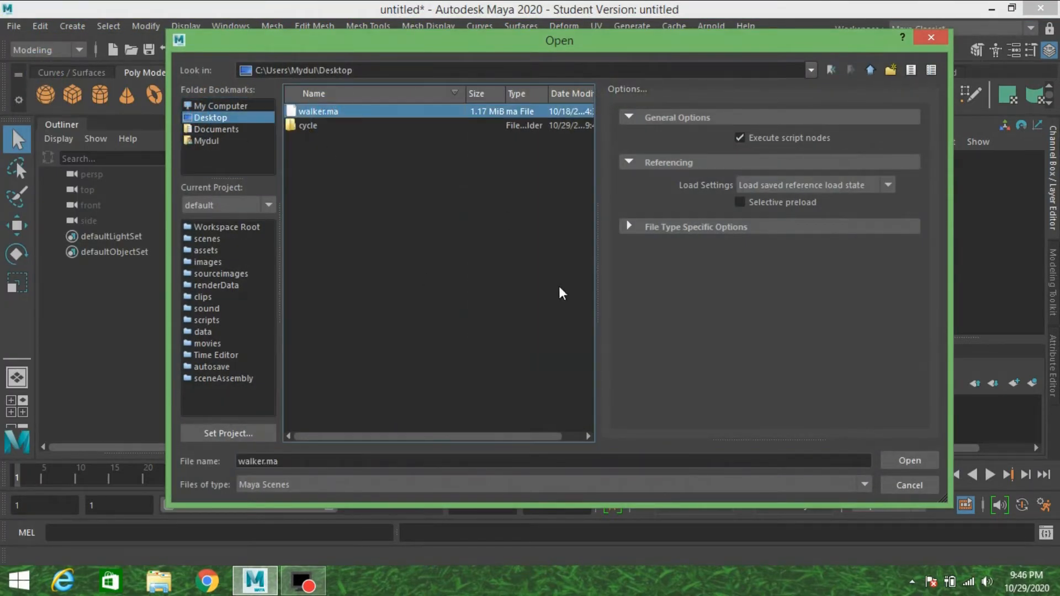
left_click(898, 462)
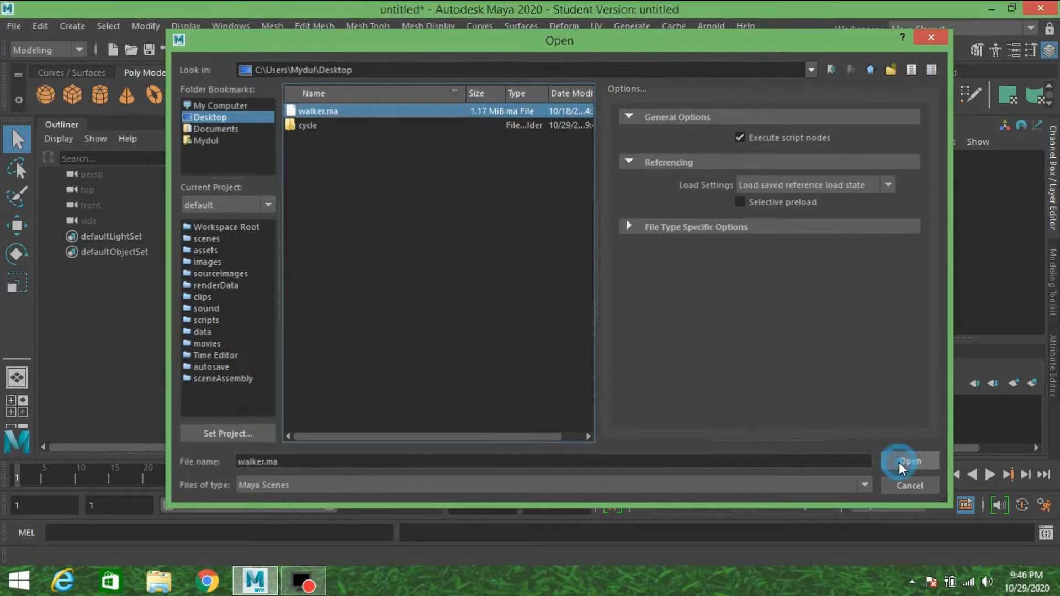
left_click(531, 294)
left_click(500, 305)
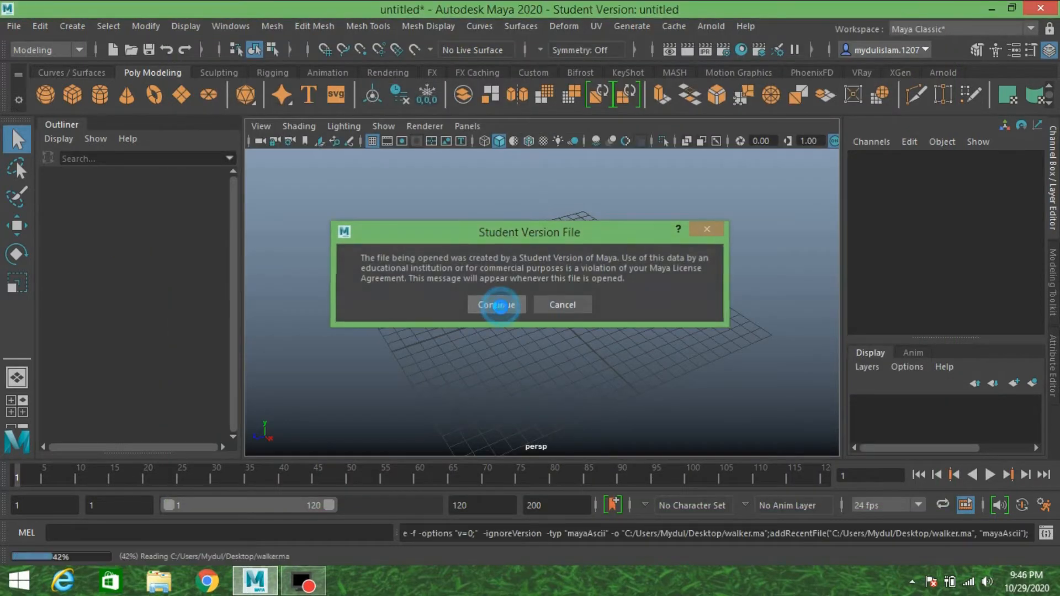
Delete the ground plane and the extra camera persp1 from the walker scene.
mouse_move(617, 291)
left_mouse_down("alt")
mouse_move(544, 315)
mouse_move(625, 298)
left_mouse_up("alt")
scroll(591, 305, "down", 2)
left_click_drag(531, 303, 631, 302, "alt")
left_click(641, 316)
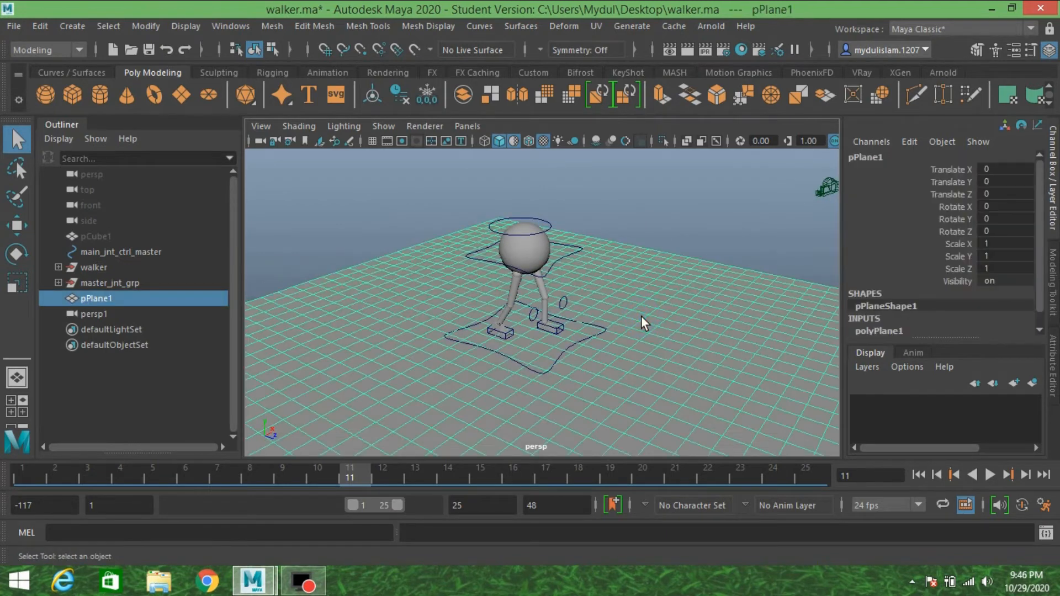
key("Delete")
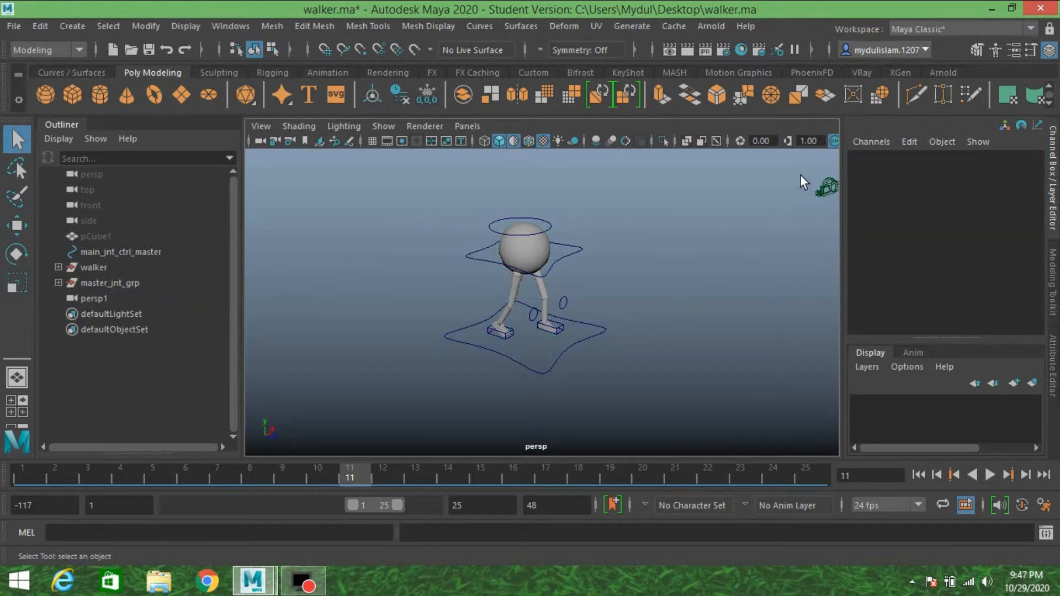
left_click_drag(828, 220, 828, 219)
key("Delete")
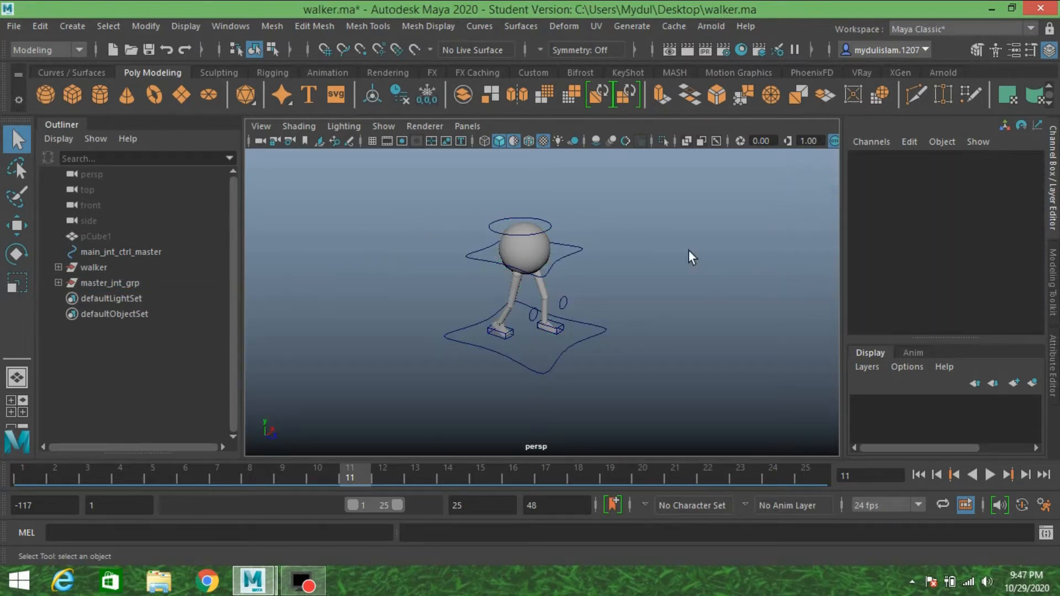
Play back the walker's walk cycle to review it, stop playback and return to frame 1.
left_click_drag(594, 273, 650, 272, "alt")
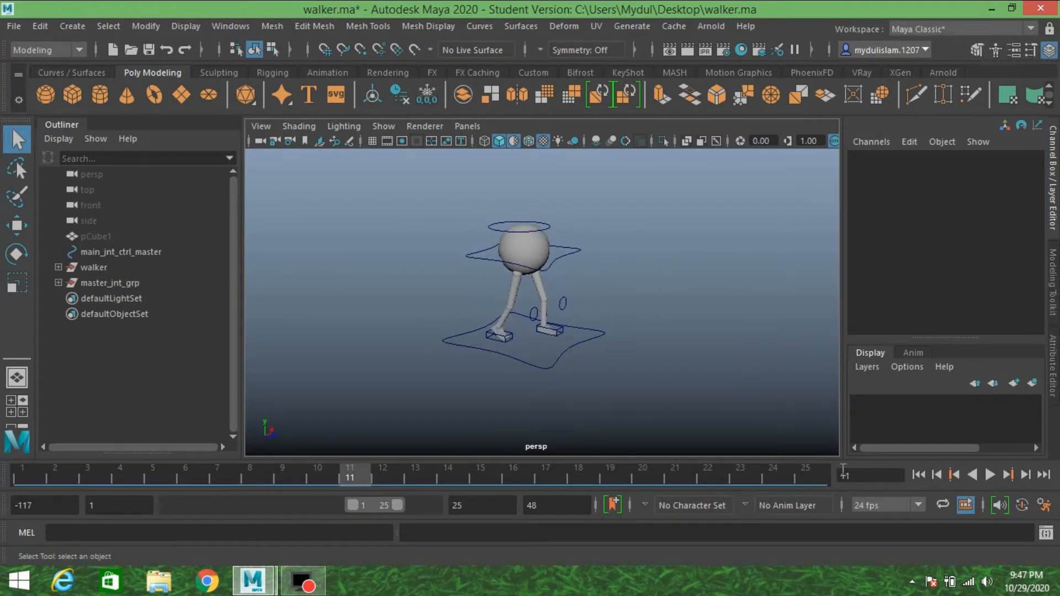
left_click(989, 475)
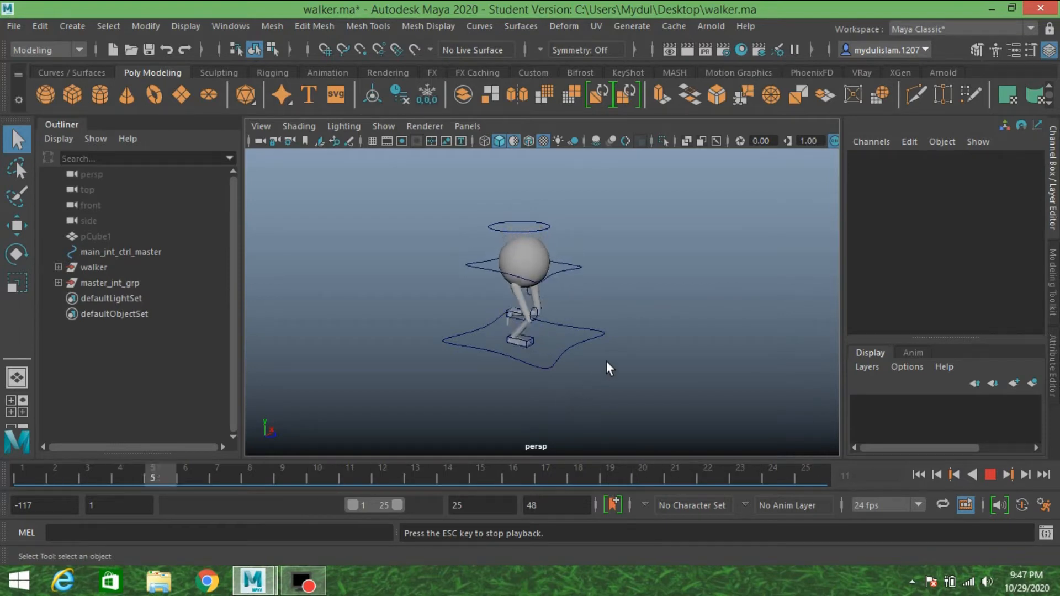
scroll(590, 333, "up", 4)
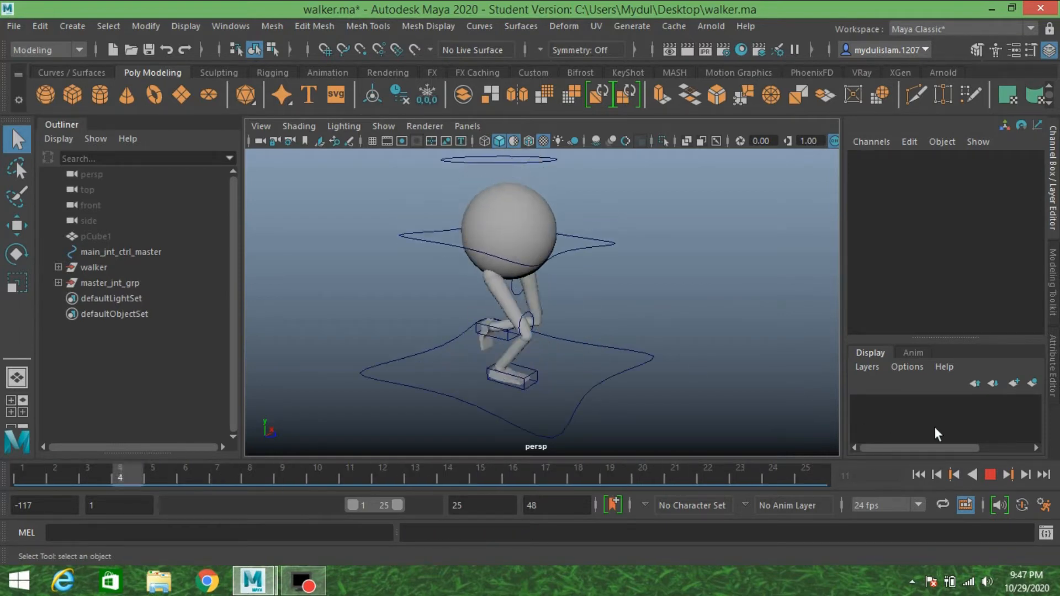
left_click(990, 472)
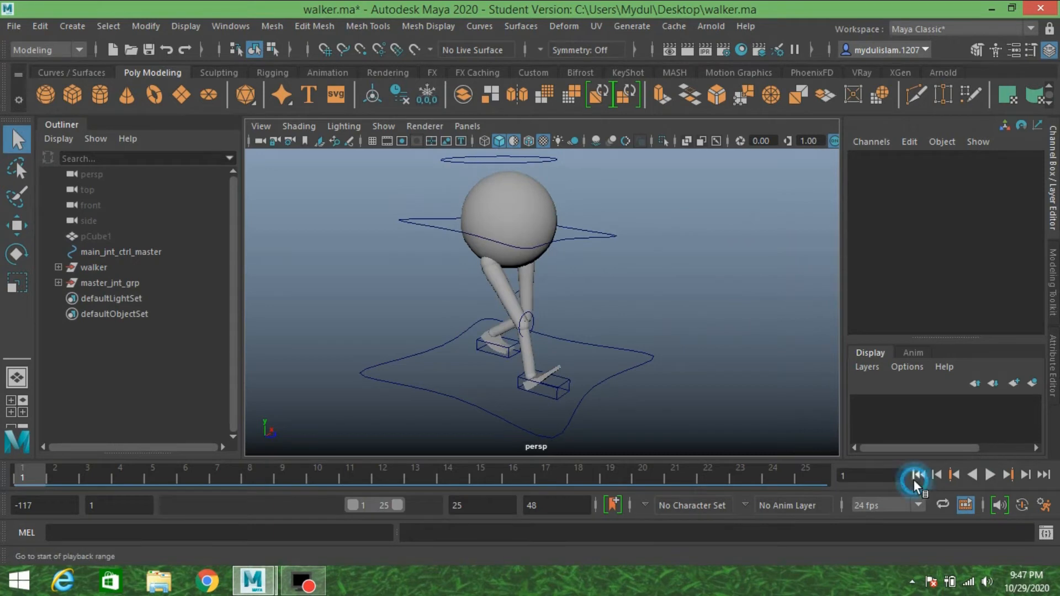
mouse_move(661, 367)
left_mouse_down("alt")
mouse_move(648, 369)
mouse_move(657, 367)
left_mouse_up("alt")
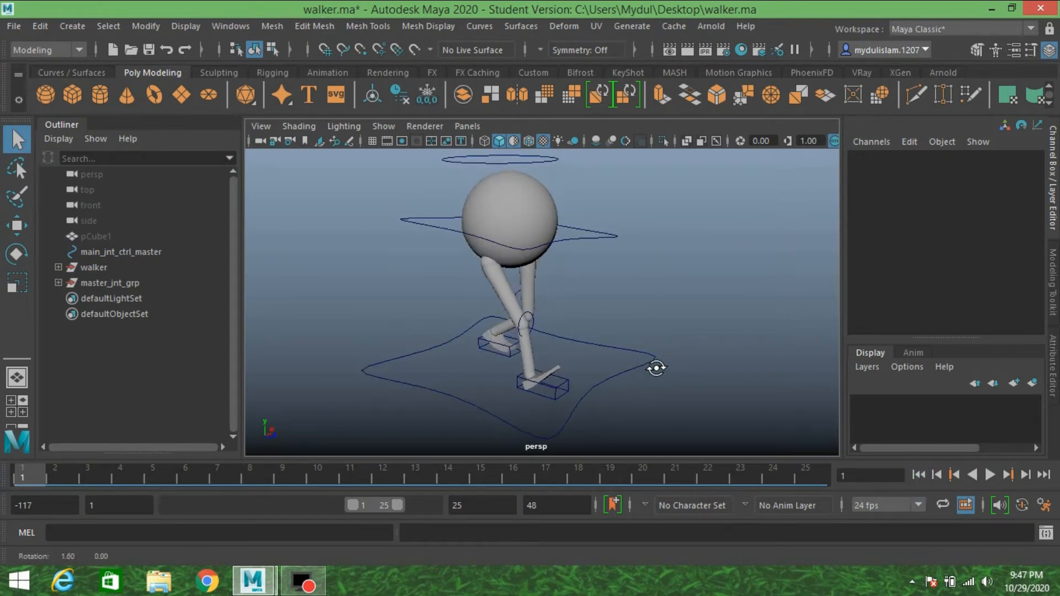
Select the walker group and open the options for exporting the selection to Alembic, resetting them to defaults.
left_click(98, 266)
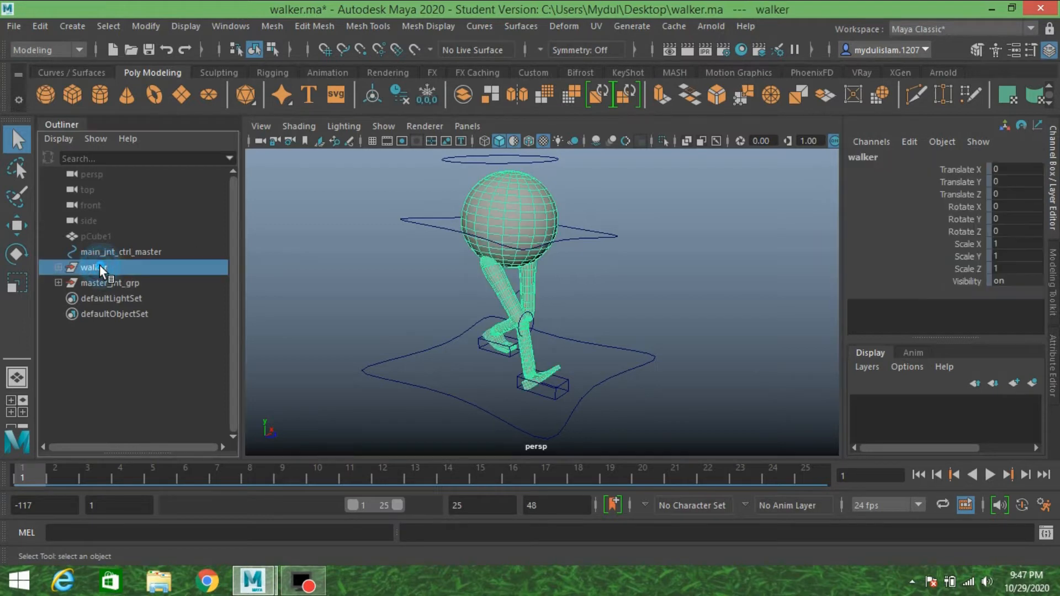
left_click_drag(536, 272, 589, 268, "alt")
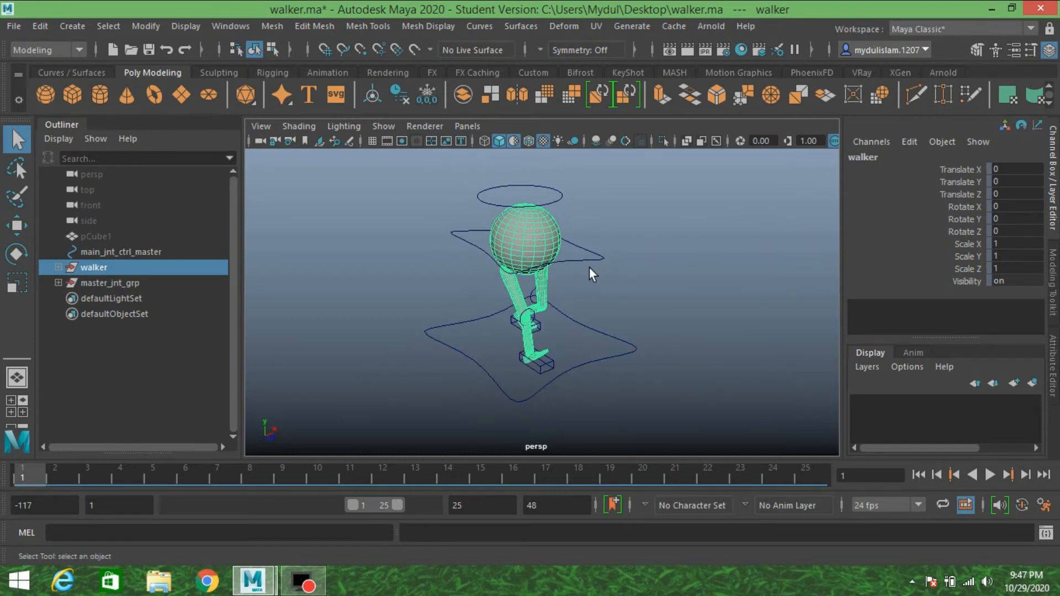
middle_click_drag(583, 263, 578, 286, "alt")
scroll(578, 286, "up", 3)
left_click_drag(578, 286, 610, 296, "alt")
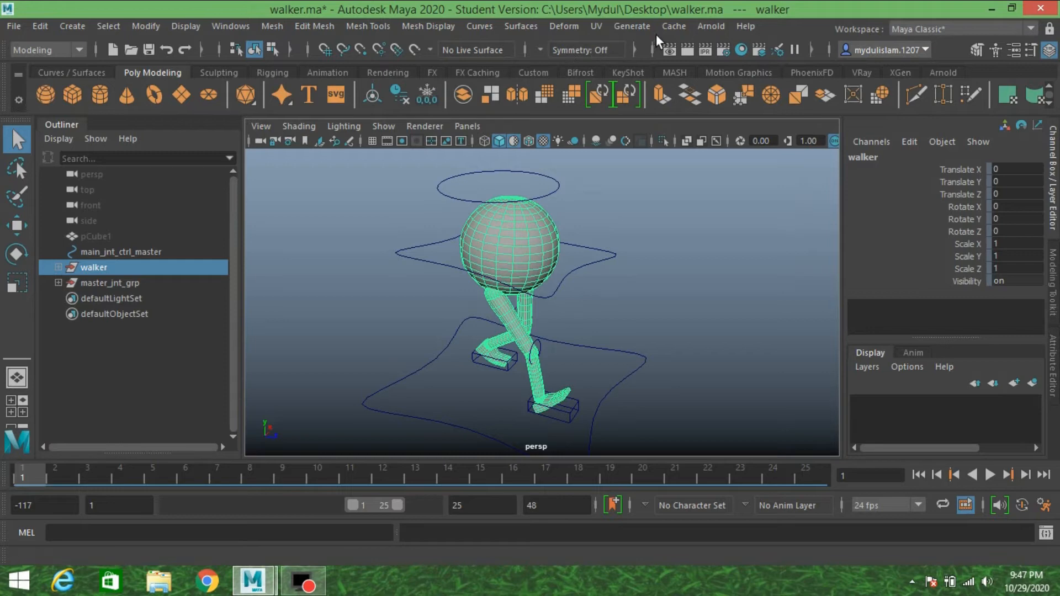
left_click(671, 26)
mouse_move(709, 55)
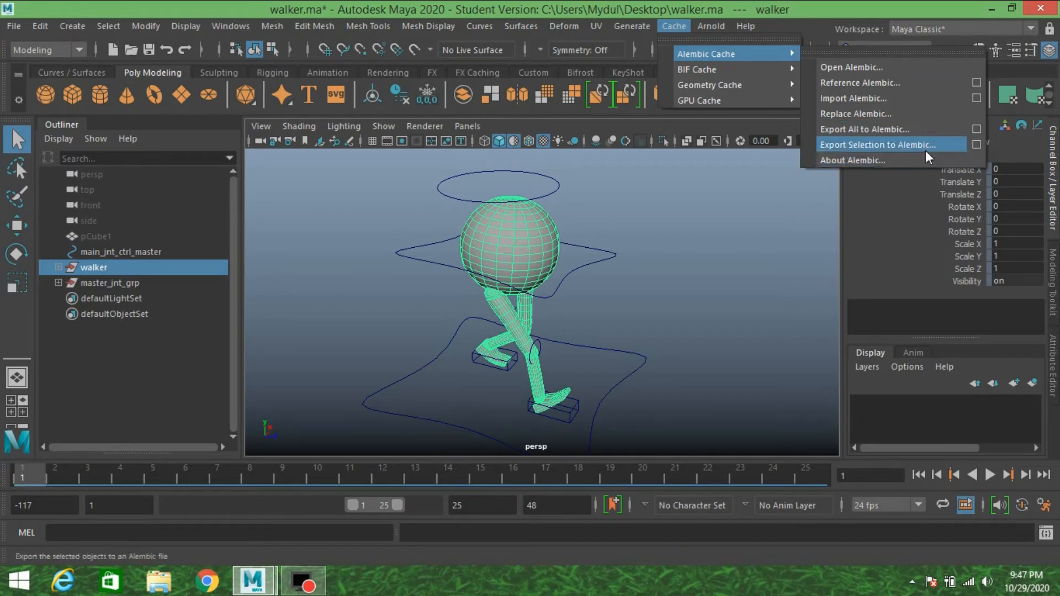
left_click(975, 145)
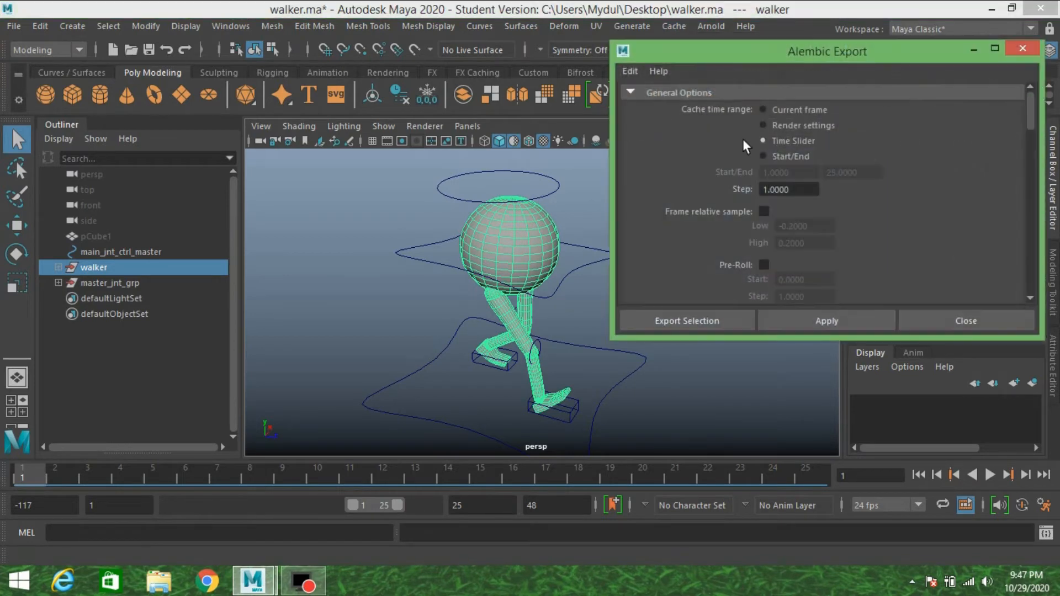
left_click_drag(763, 54, 663, 44)
left_click(525, 57)
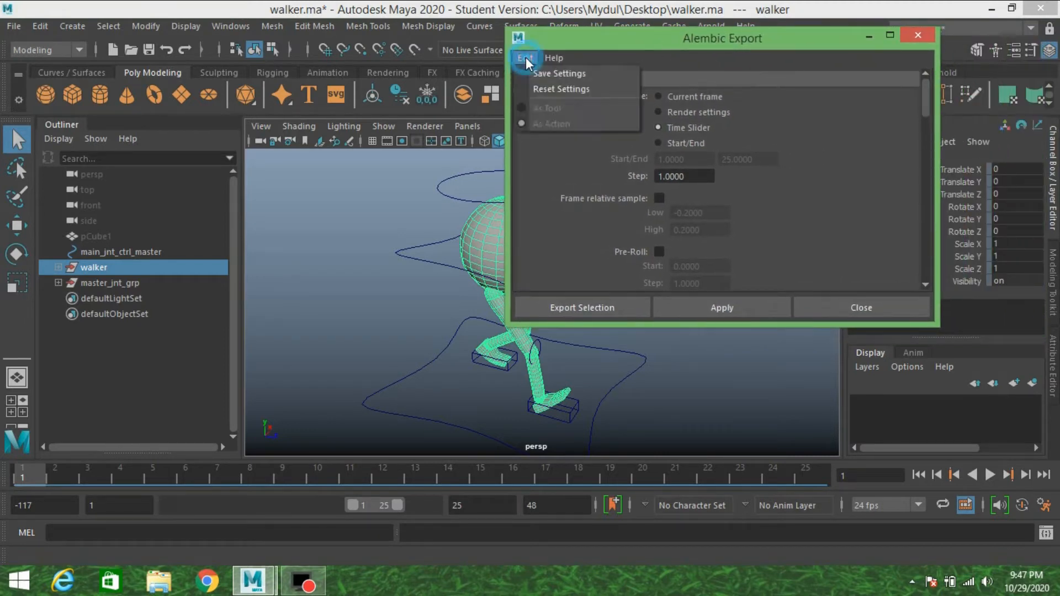
left_click(555, 87)
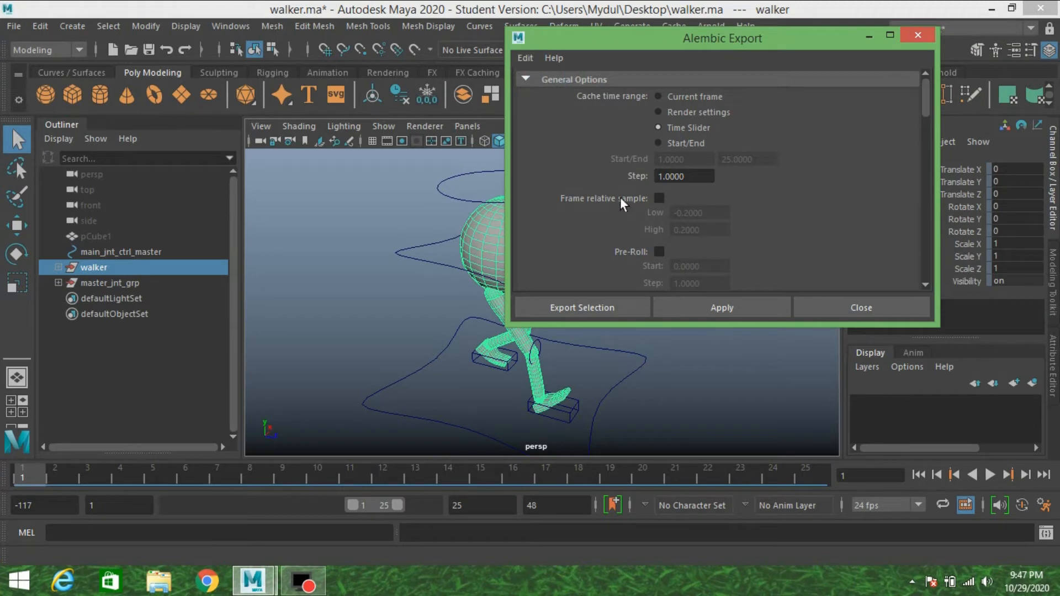
Enable UV Write and Write UV Sets in the advanced Alembic export options.
scroll(619, 197, "down", 10)
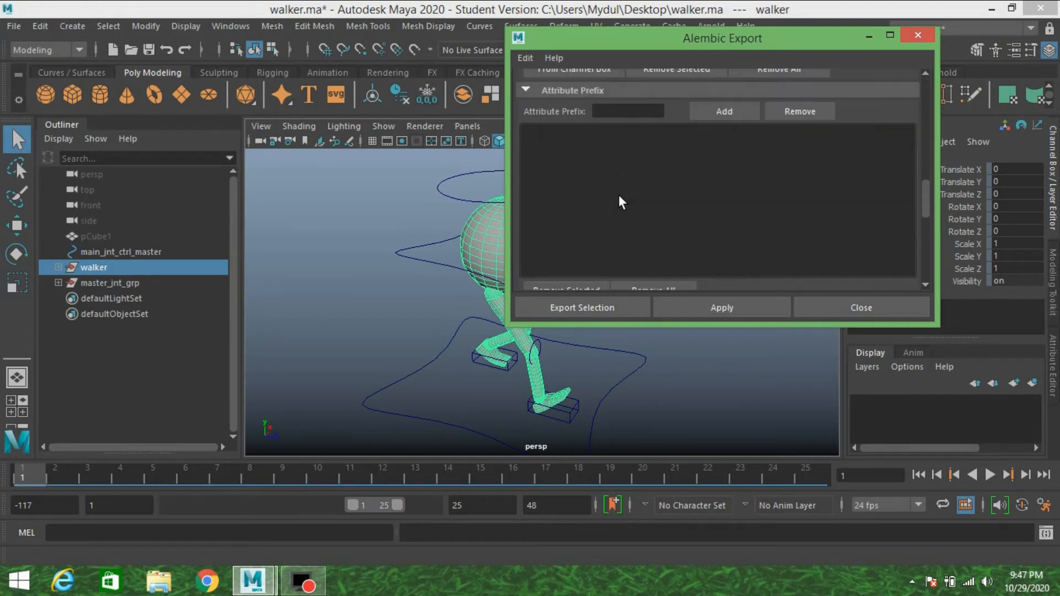
scroll(619, 196, "down", 5)
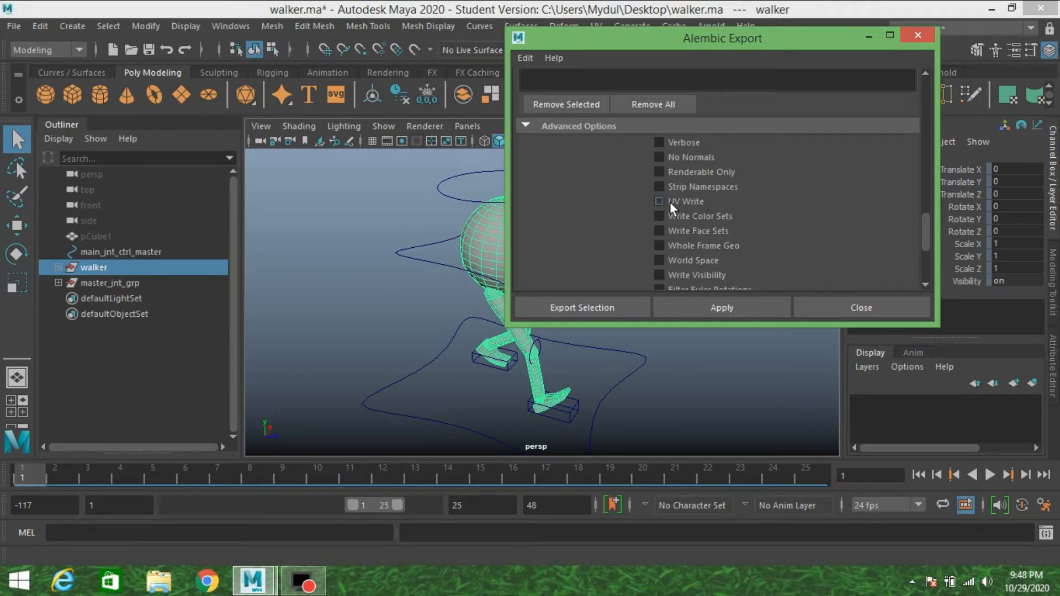
scroll(661, 204, "down", 3)
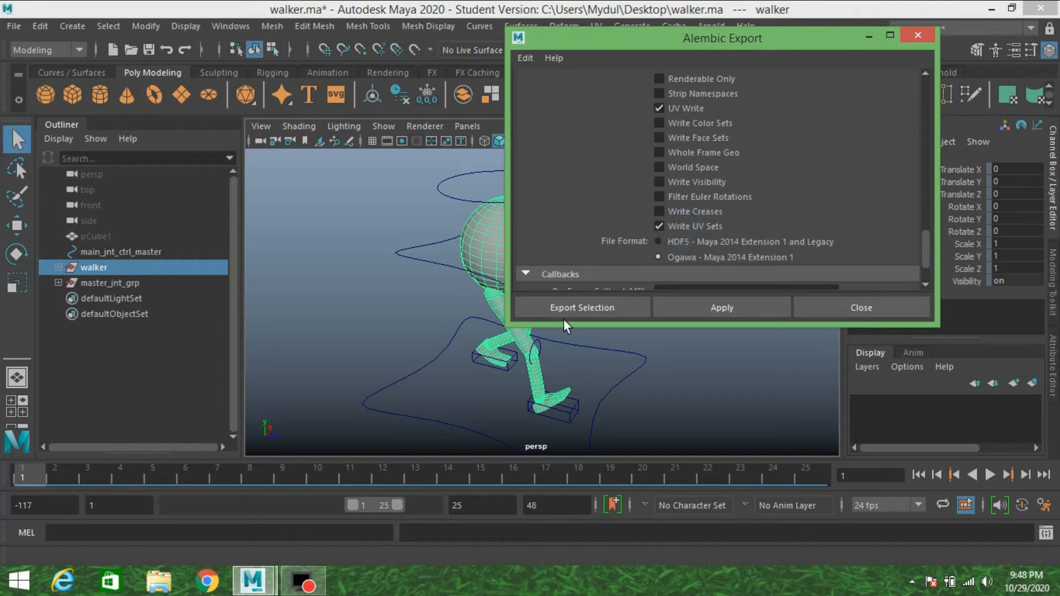
Export the selected walker group as an Alembic file named "walk man" in the Desktop's cycle folder.
left_click(577, 309)
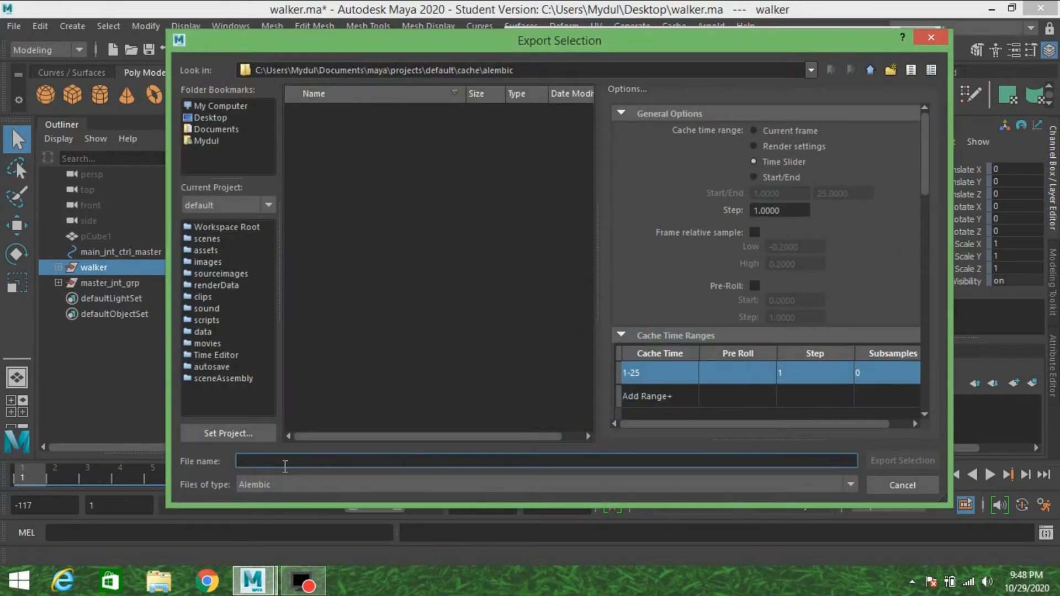
left_click(227, 118)
double_click(317, 113)
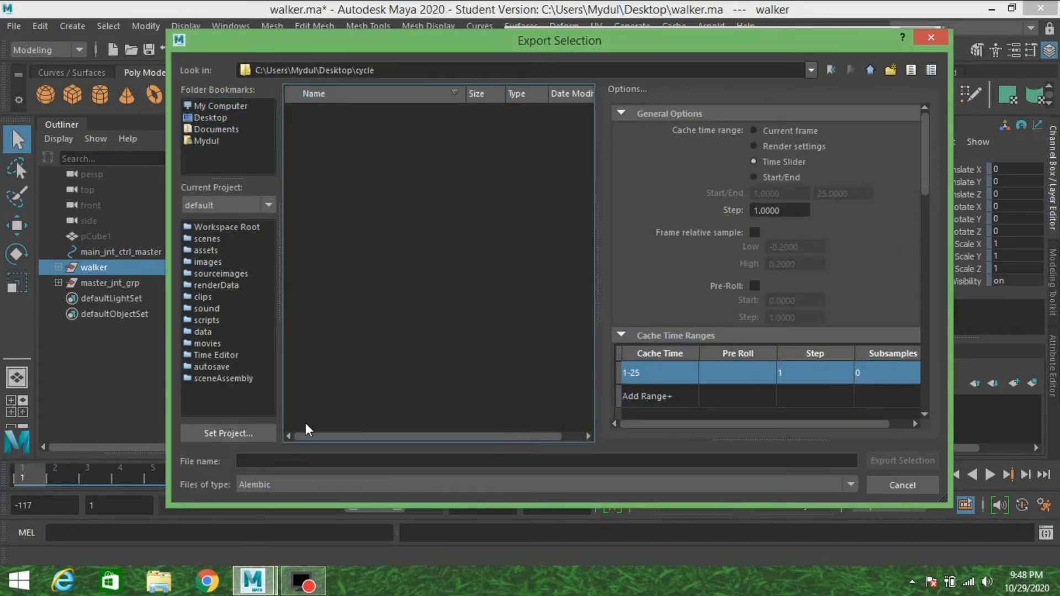
left_click(288, 462)
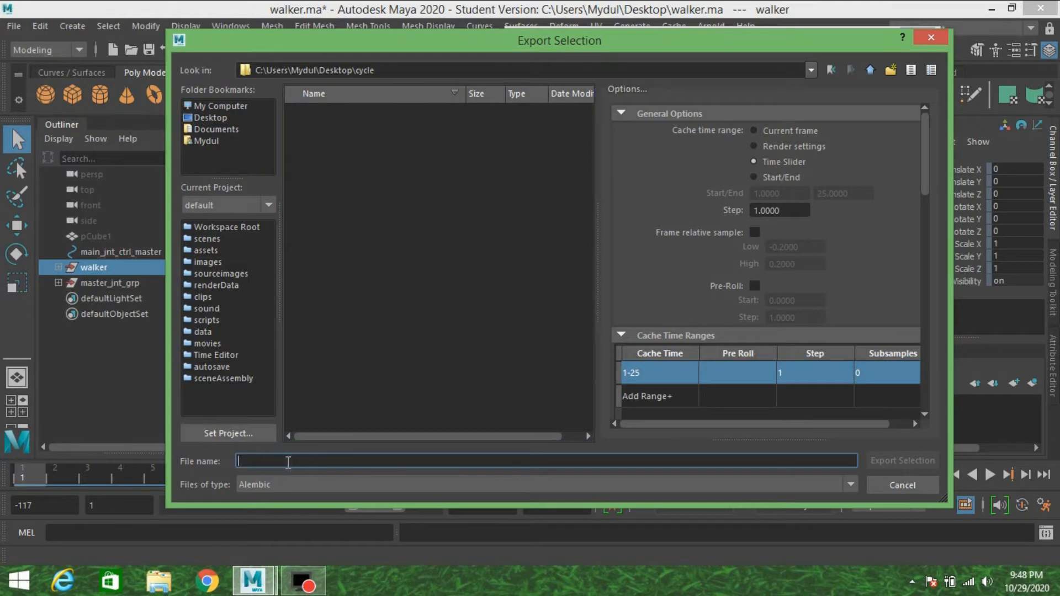
type("walk")
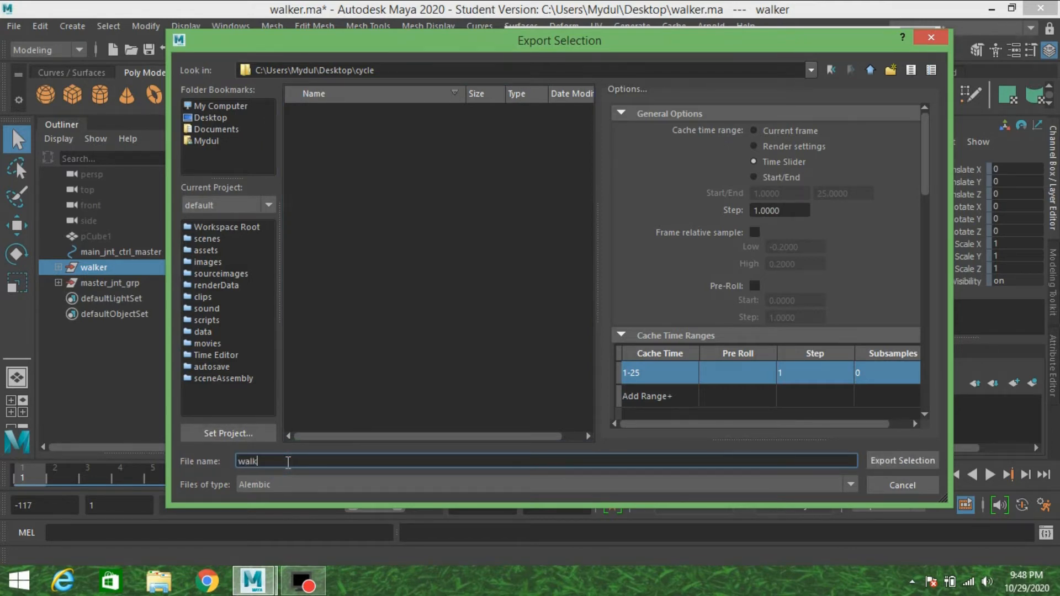
type(" man")
left_click(884, 459)
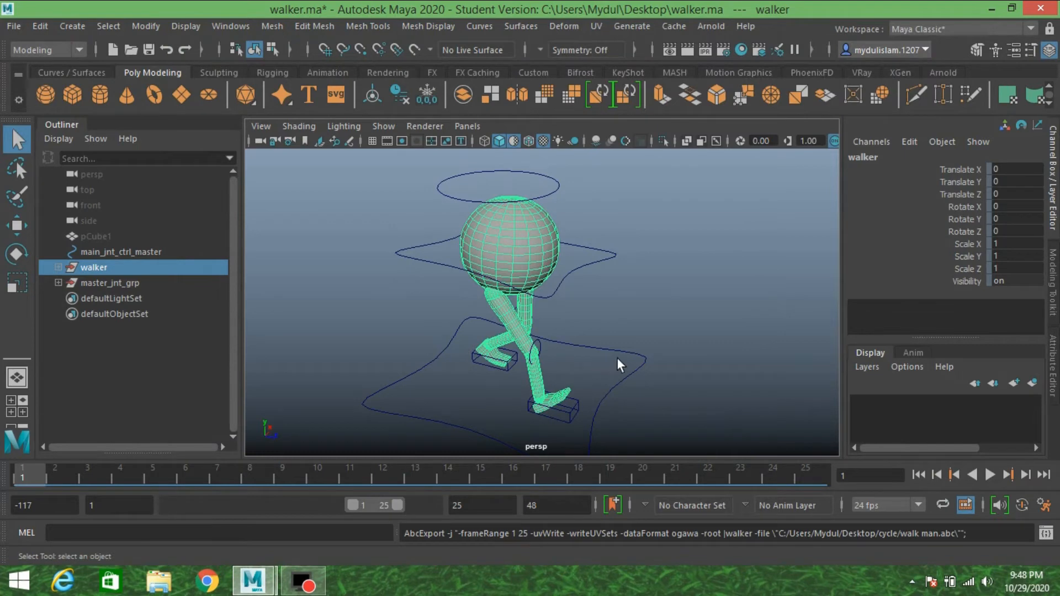
Start a new scene without saving the changes to walker.ma.
left_click_drag(631, 350, 645, 313, "alt")
scroll(644, 313, "down", 3)
middle_click_drag(644, 313, 645, 313, "alt")
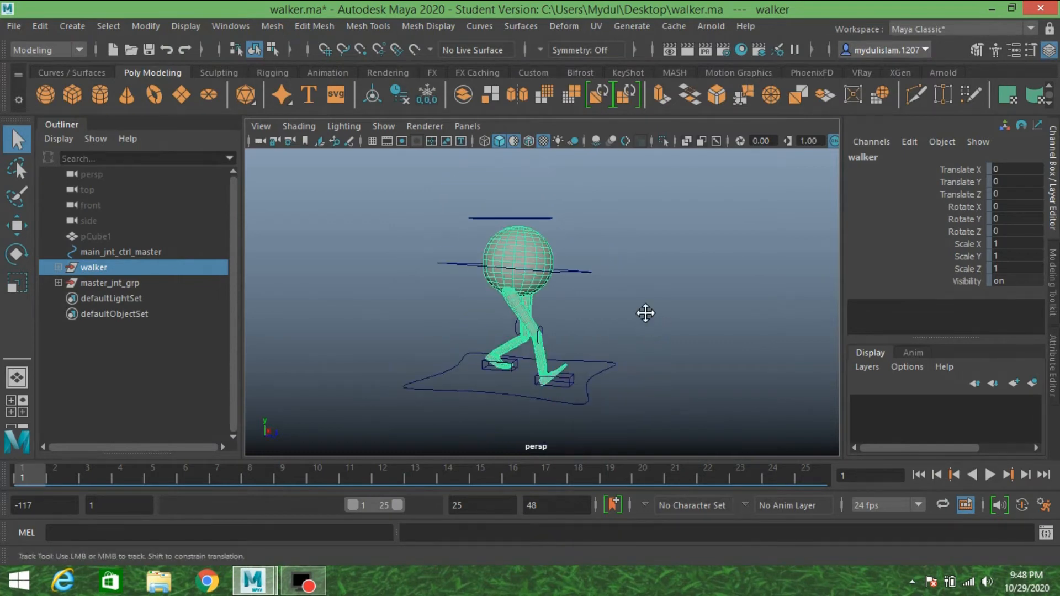
left_click_drag(645, 312, 617, 330, "alt")
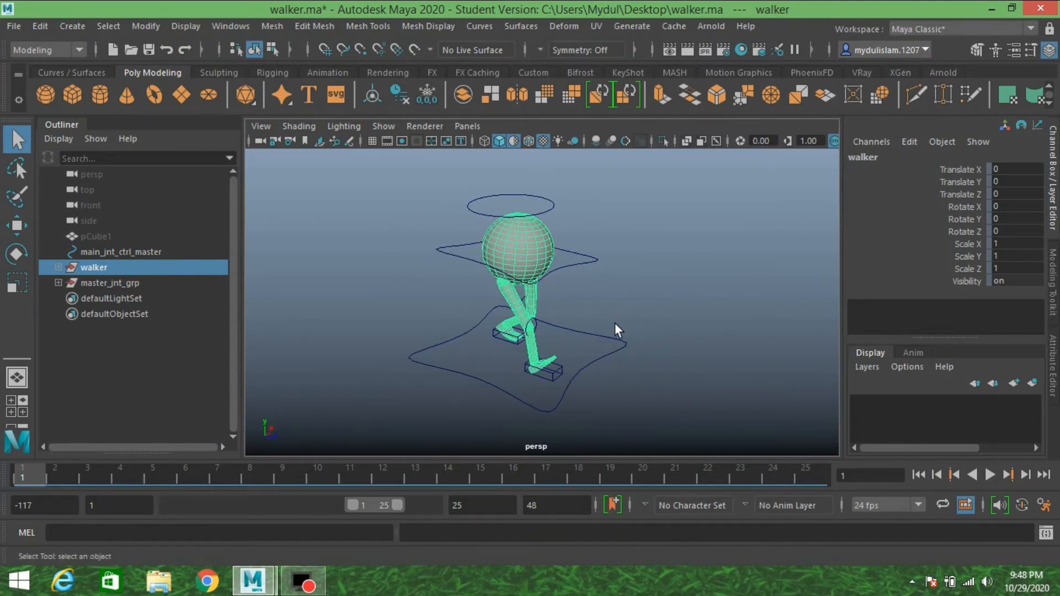
left_click(22, 31)
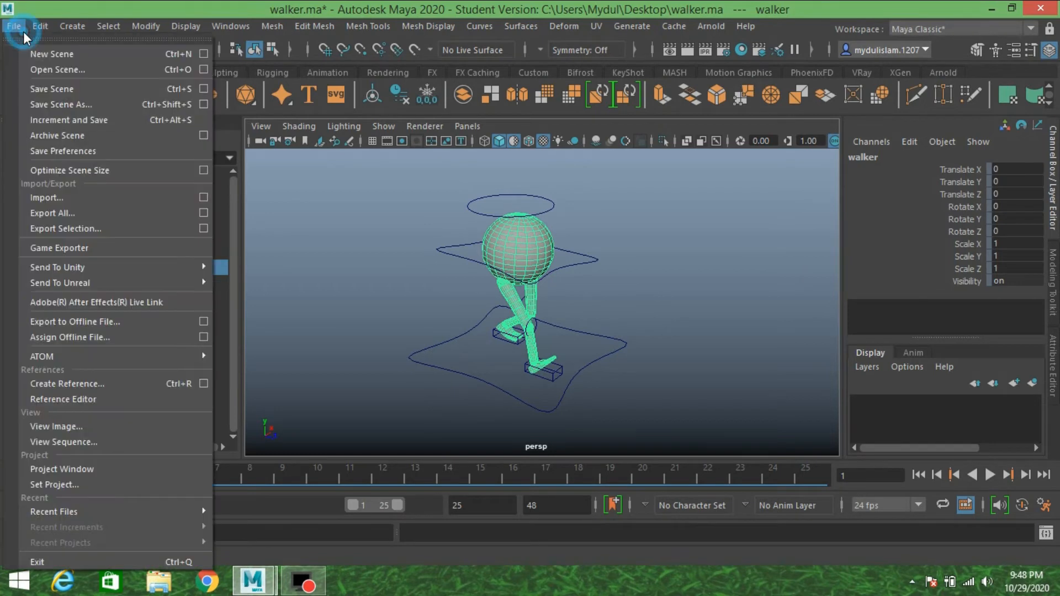
left_click(42, 55)
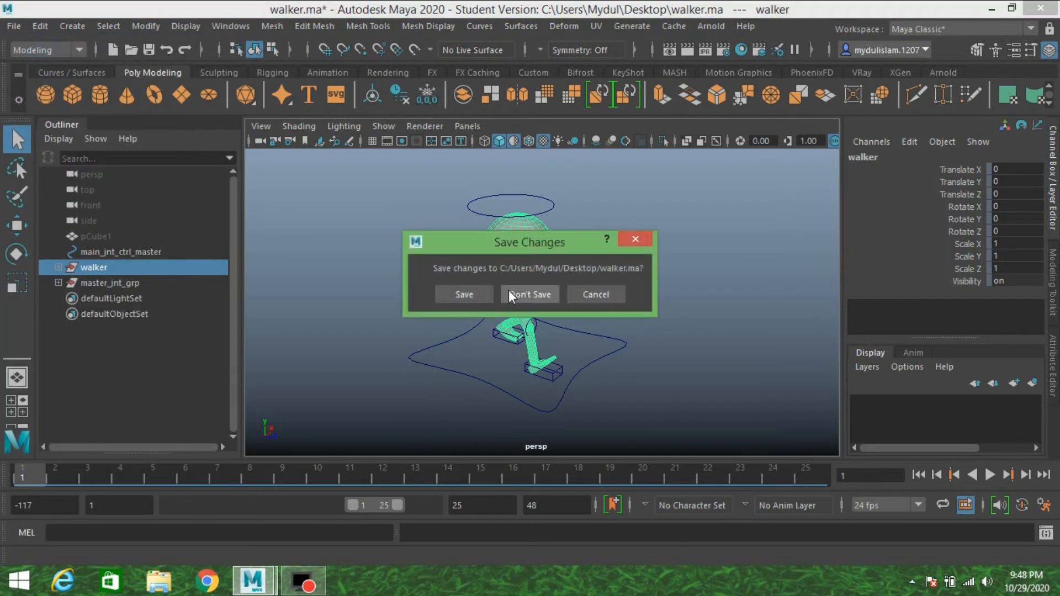
left_click(543, 292)
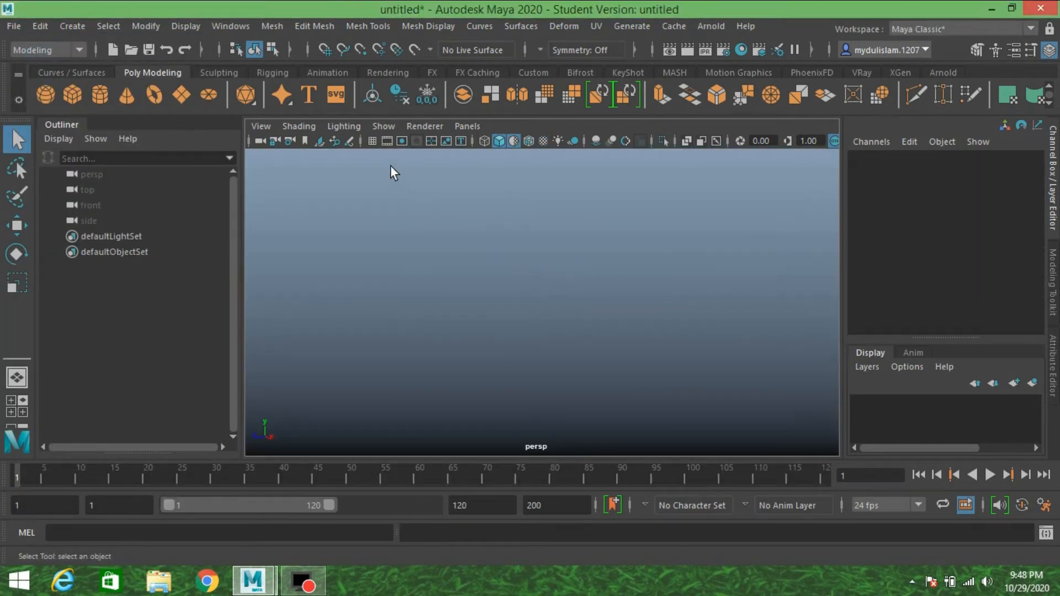
Turn on the viewport grid and create a polygon plane at the origin.
left_click(370, 140)
left_click_drag(560, 253, 583, 255, "alt")
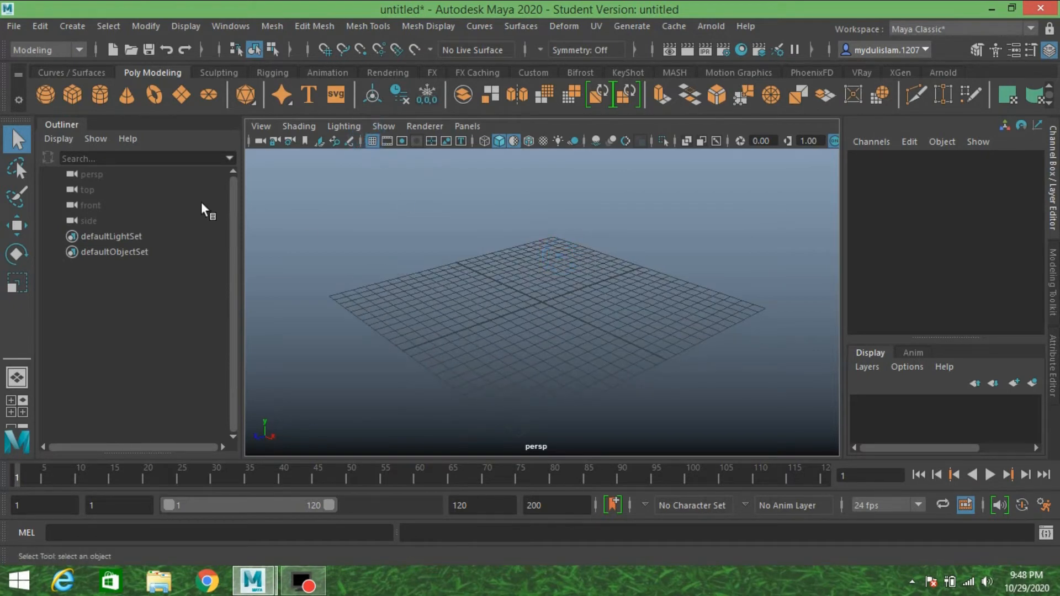
left_click(187, 97)
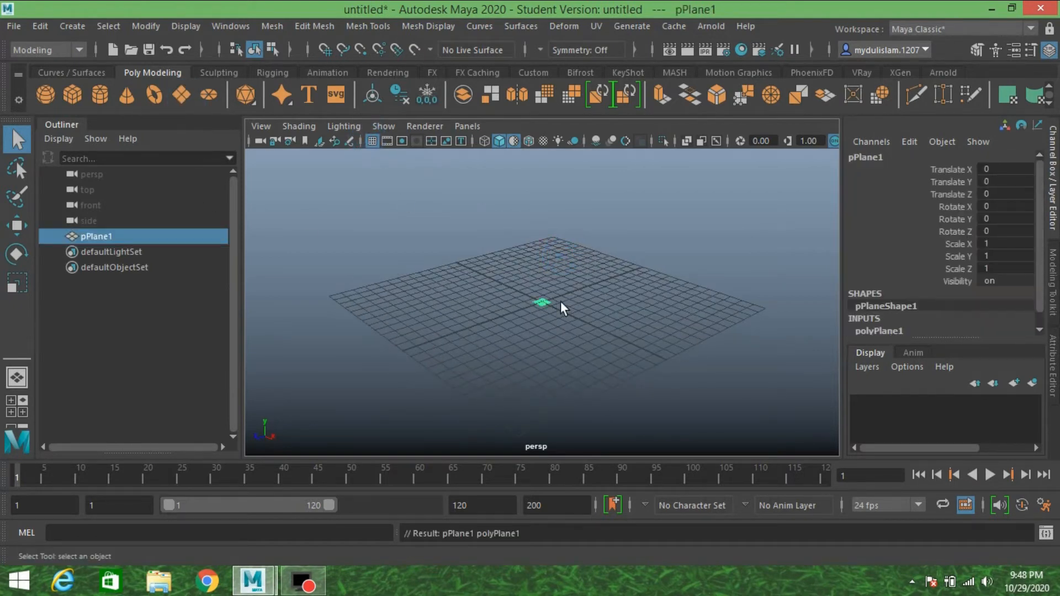
Create a MASH network from the polygon plane with Mesh geometry and linear distribution, using the FX menu set.
scroll(561, 300, "up", 6)
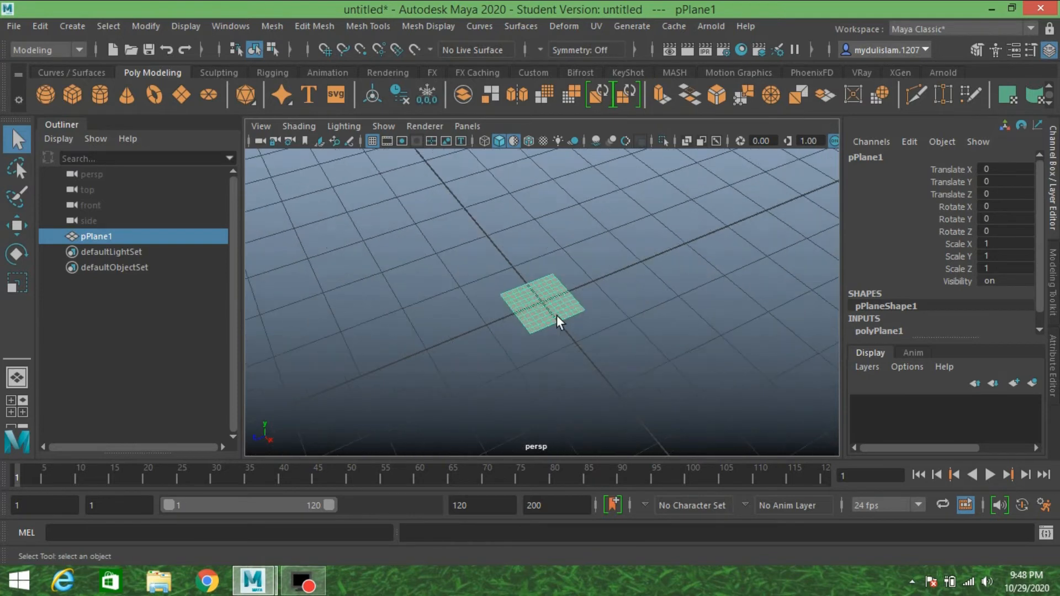
scroll(556, 316, "up", 3)
scroll(557, 314, "down", 3)
left_click_drag(557, 314, 582, 306, "alt")
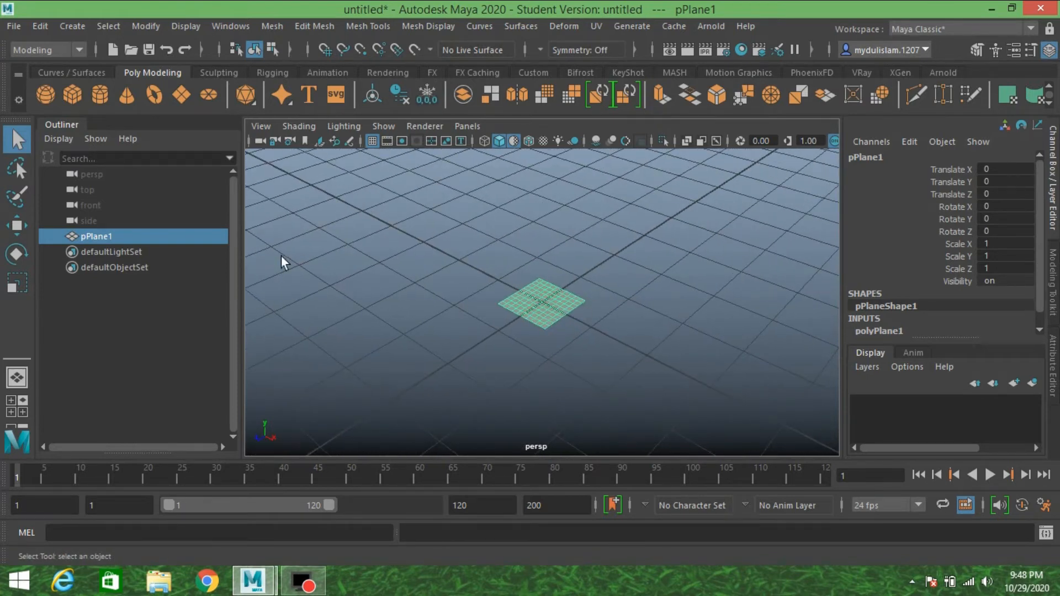
left_click(52, 47)
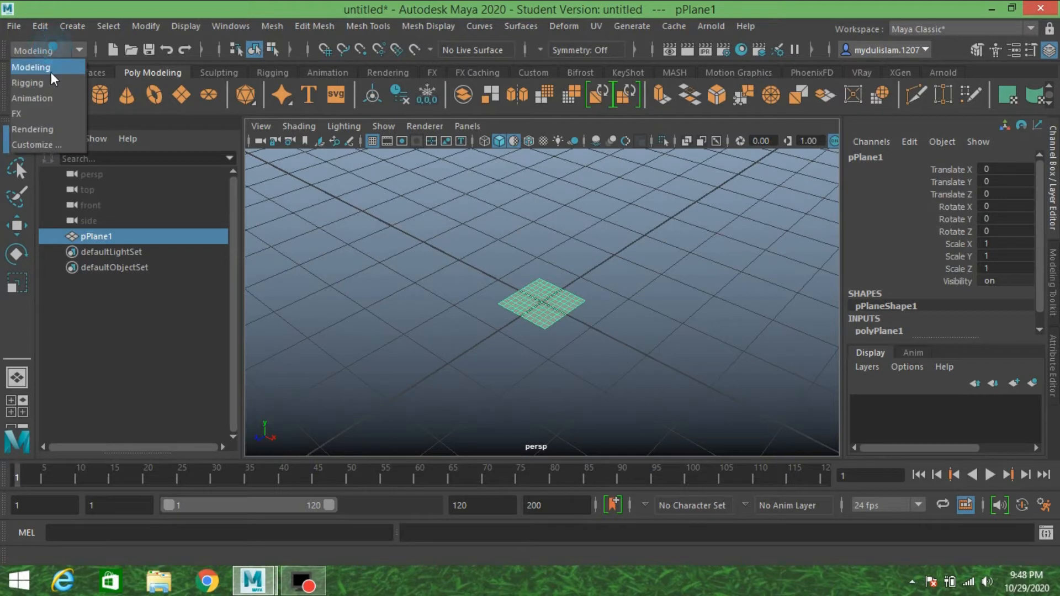
left_click(52, 115)
left_click(701, 27)
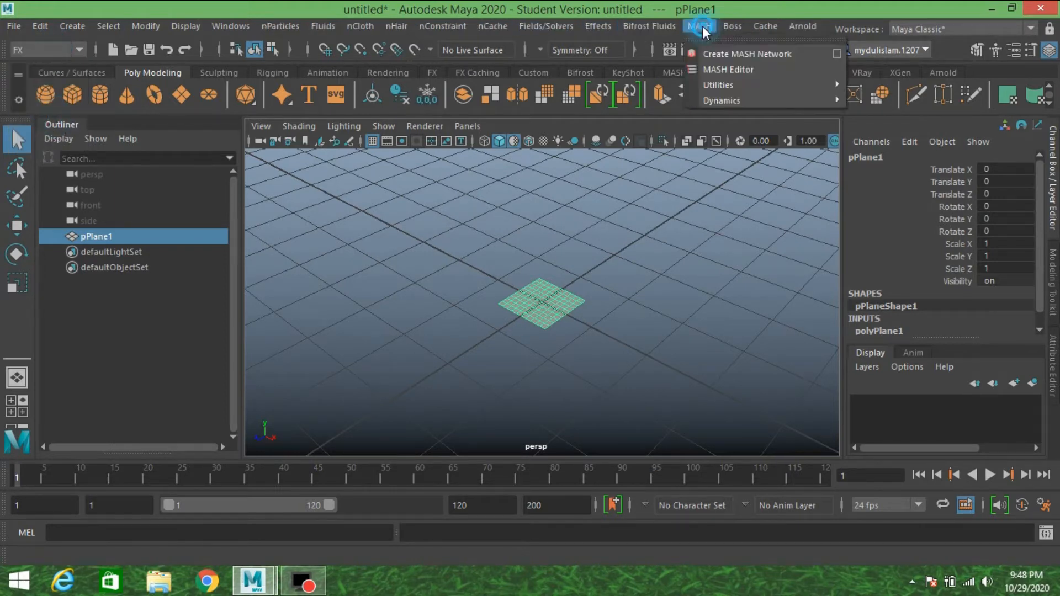
left_click(833, 54)
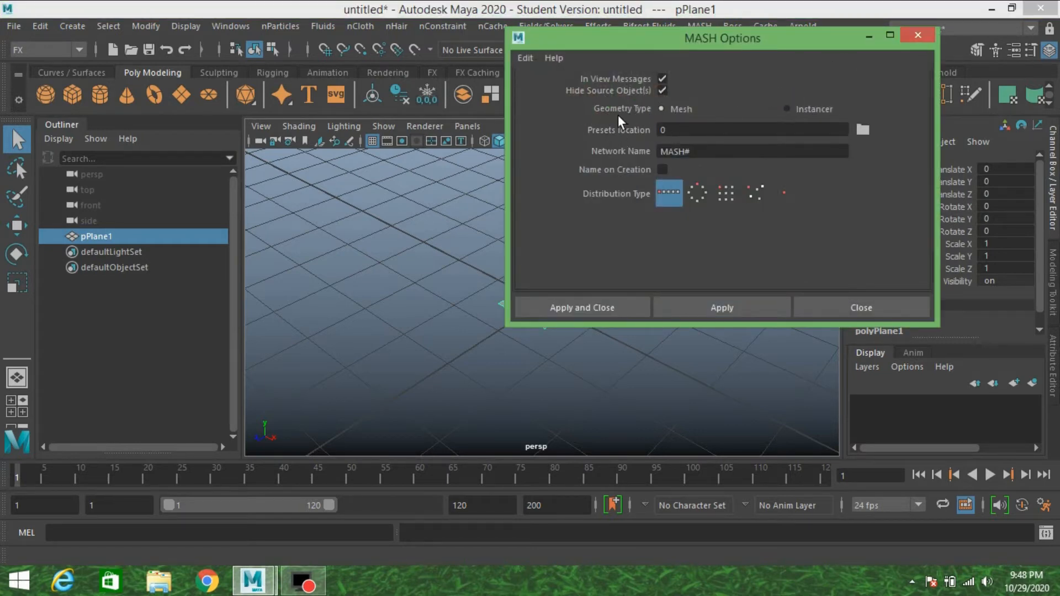
left_click(581, 308)
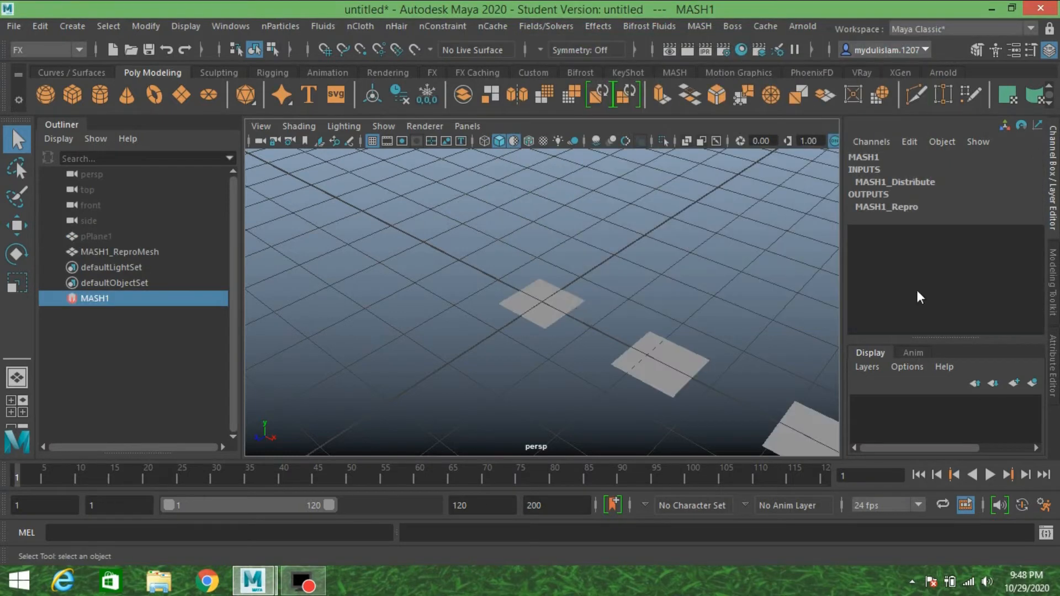
Change the MASH network's distribution type to Grid in its Distribute node attributes.
key("ctrl+a")
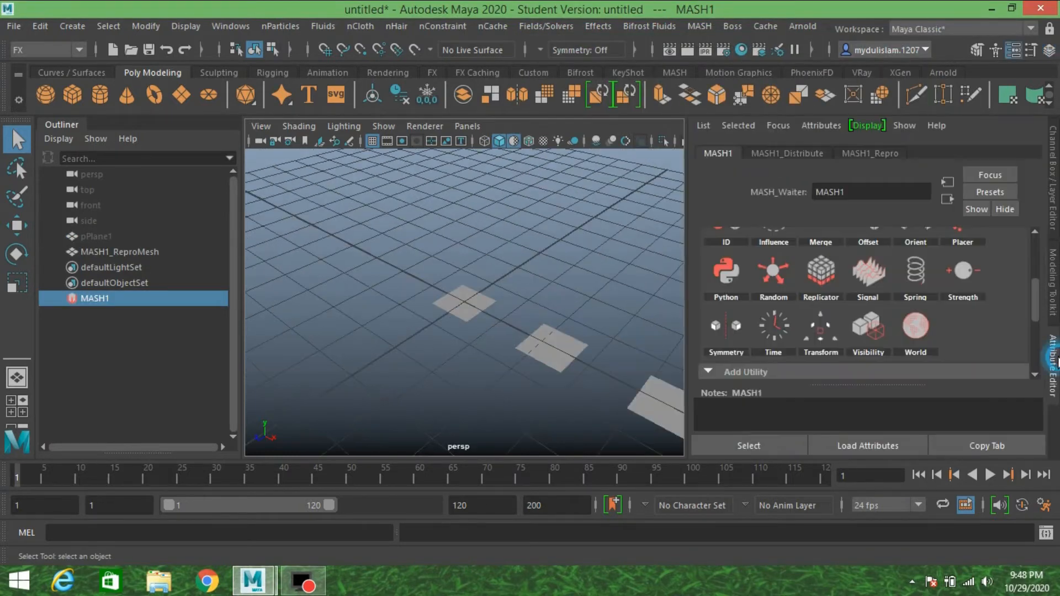
left_click(794, 153)
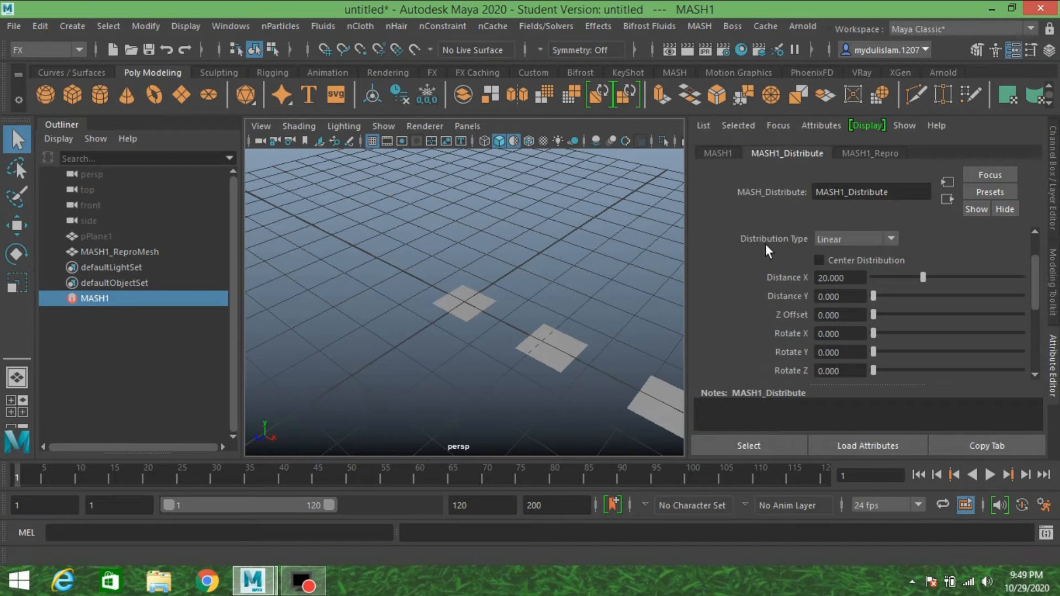
left_click(831, 239)
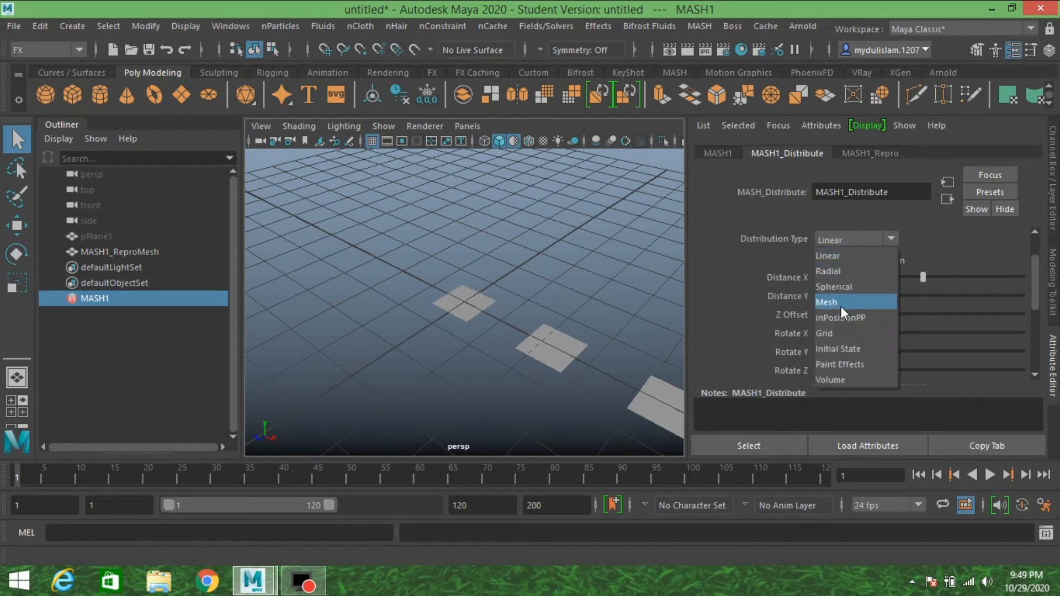
left_click(840, 332)
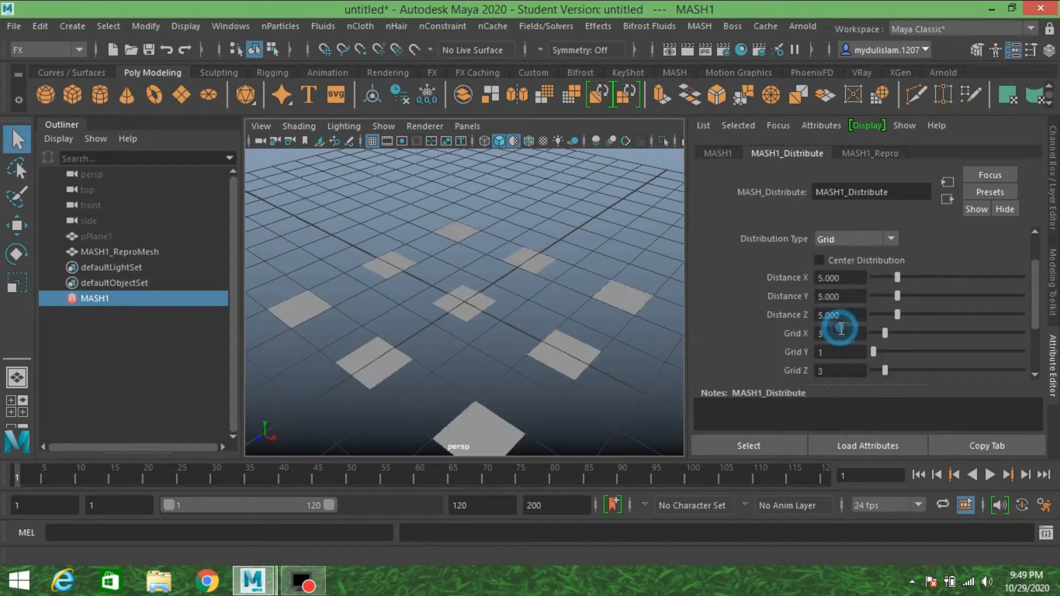
scroll(500, 286, "down", 5)
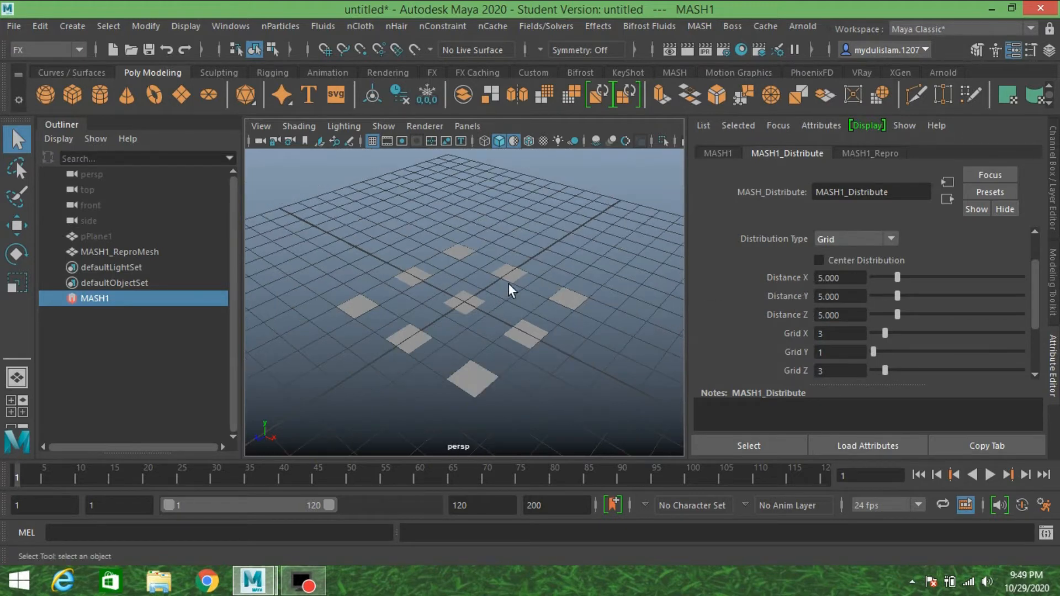
Set the grid distribution's Distance X and Distance Z both to 12.
double_click(843, 280)
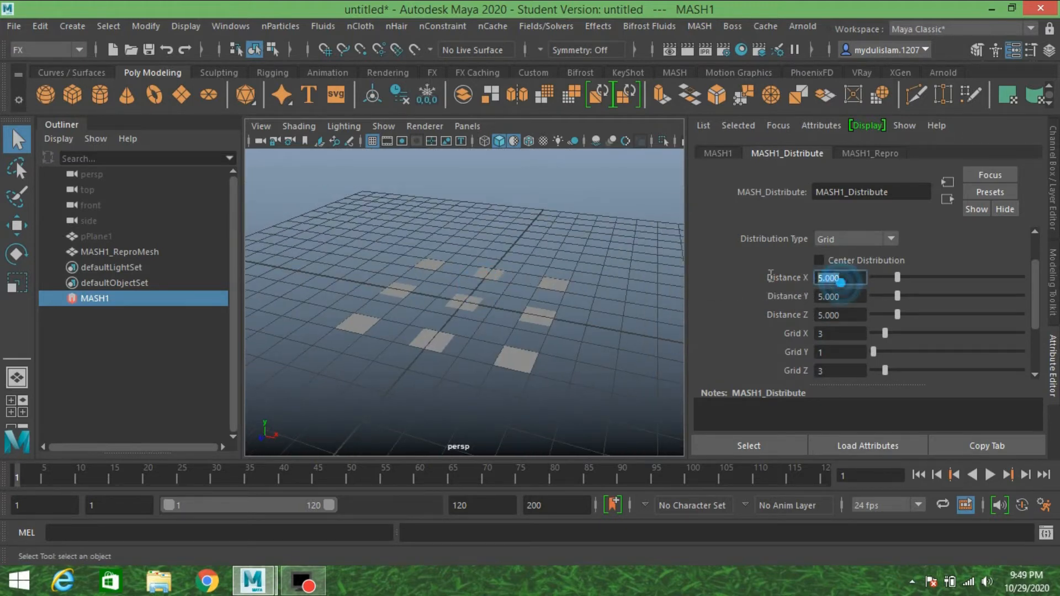
type("12")
double_click(850, 315)
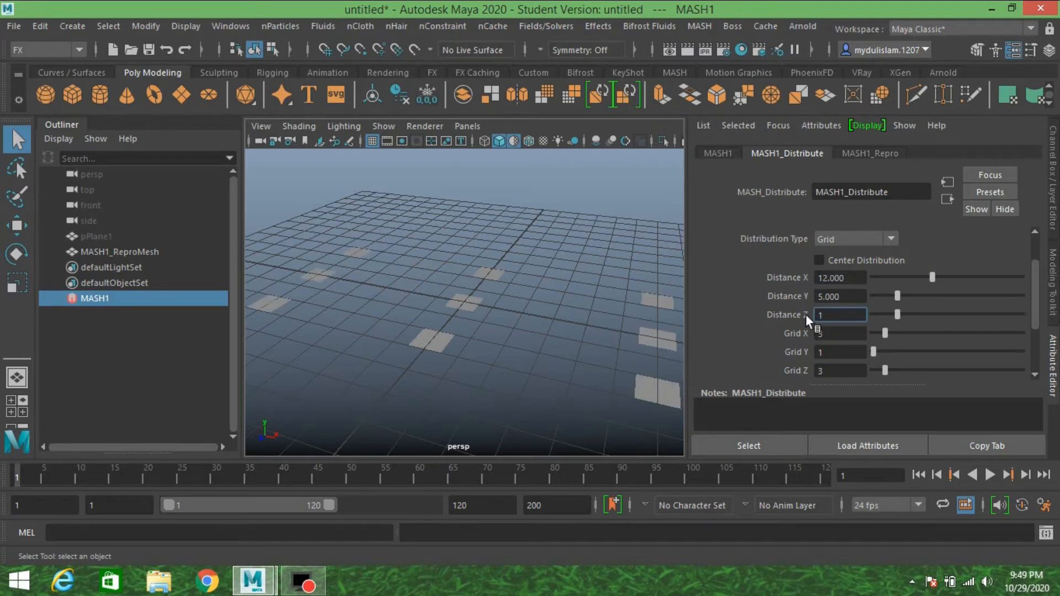
type("12")
key("Return")
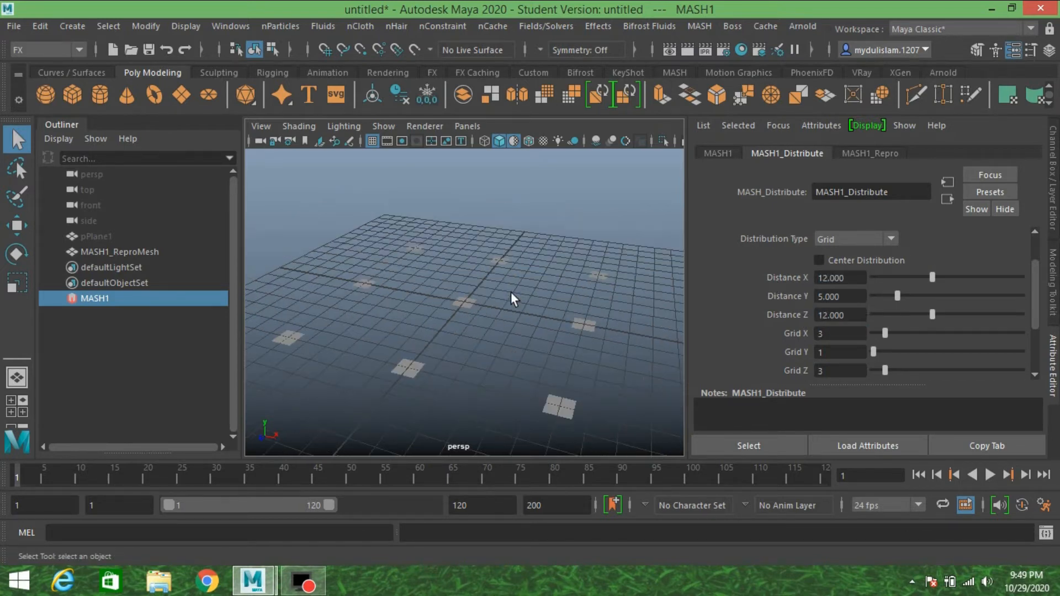
Add a Transform node to the MASH network and create a locator as its Controller Null.
left_click(713, 154)
scroll(788, 329, "down", 5)
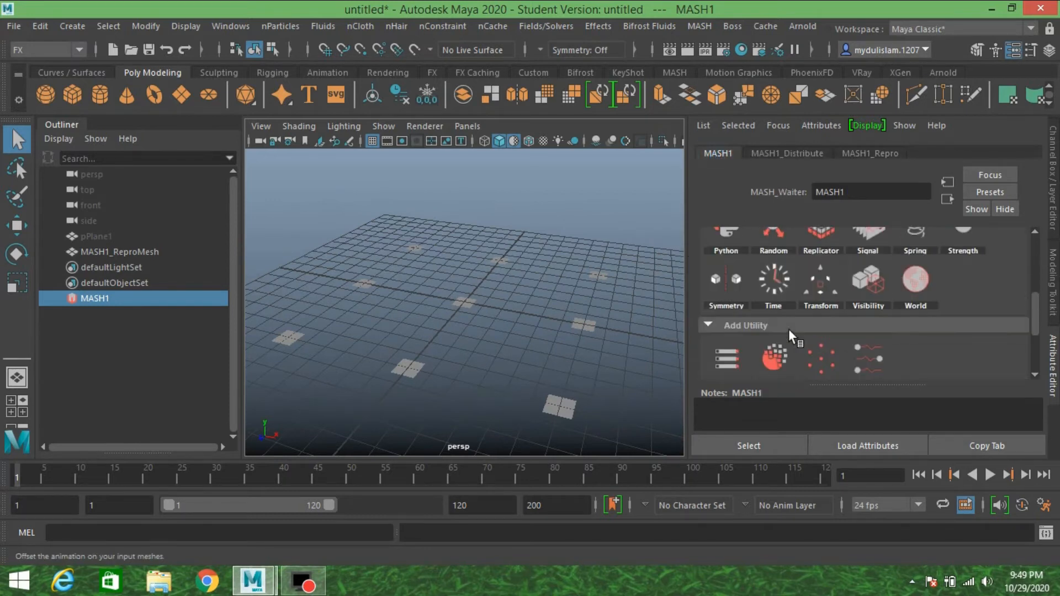
left_click(818, 276)
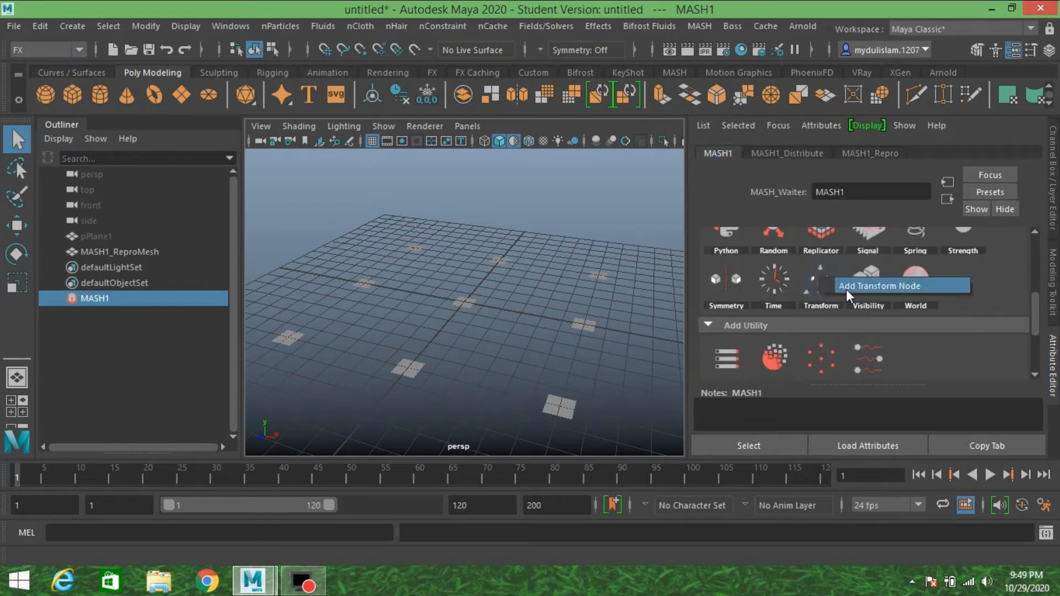
left_click(846, 286)
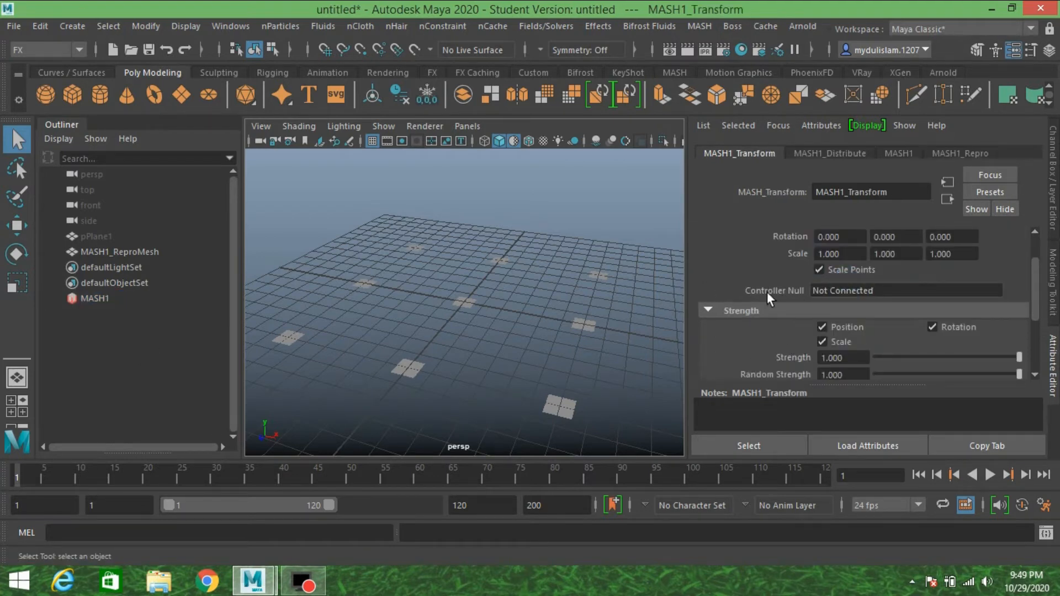
right_click(827, 293)
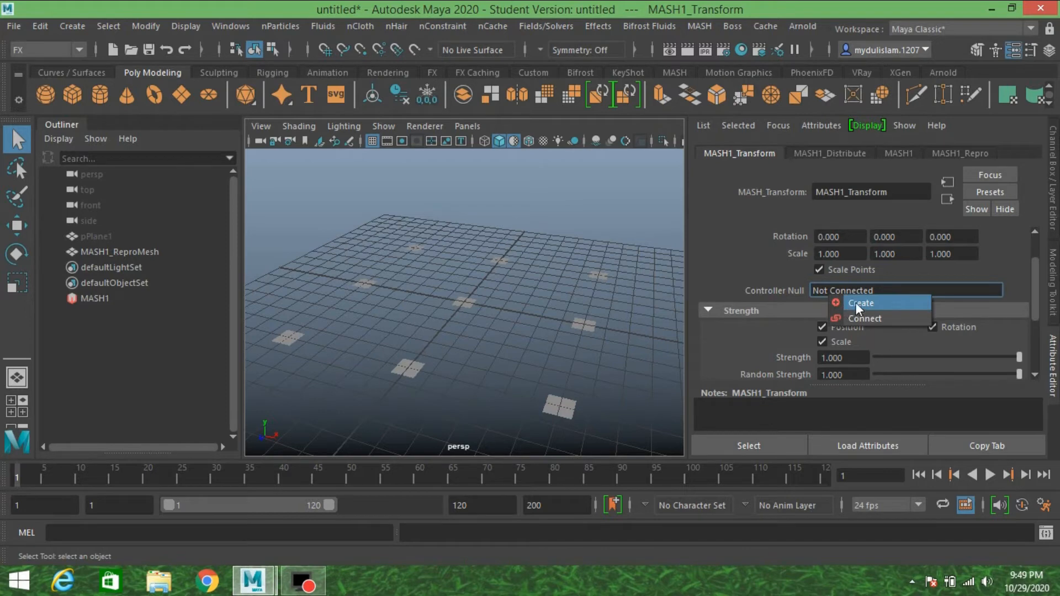
left_click(857, 304)
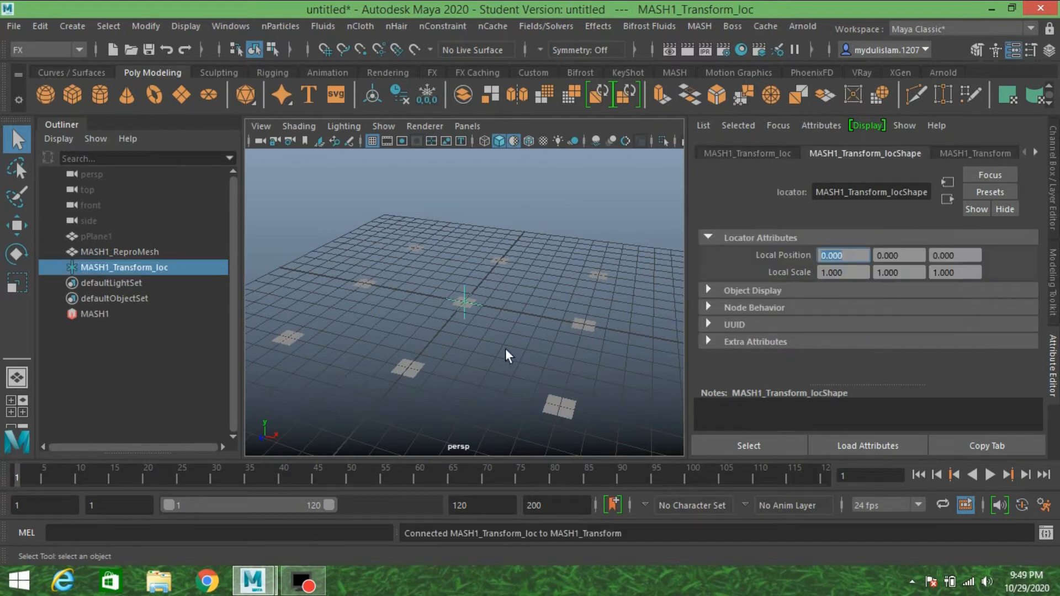
Try moving the network's controller locator along the Z axis, and undo the move.
left_click_drag(530, 333, 499, 345, "alt")
left_click(28, 226)
key("ctrl+z")
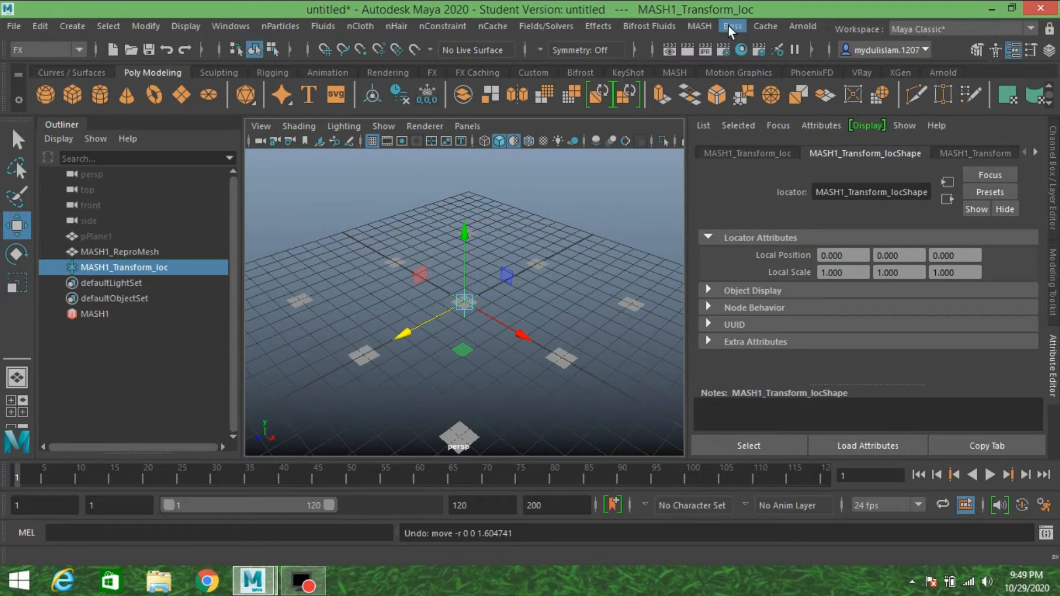
Import the Alembic cache walk man.abc from the Desktop's cycle folder into the scene root.
left_click(762, 26)
left_click(851, 53)
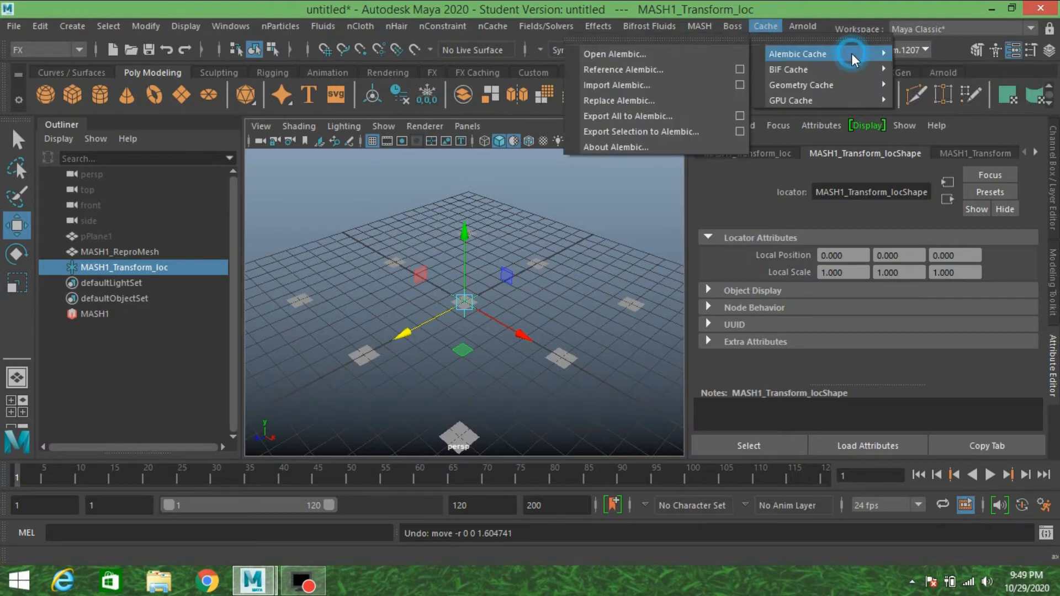
left_click(654, 87)
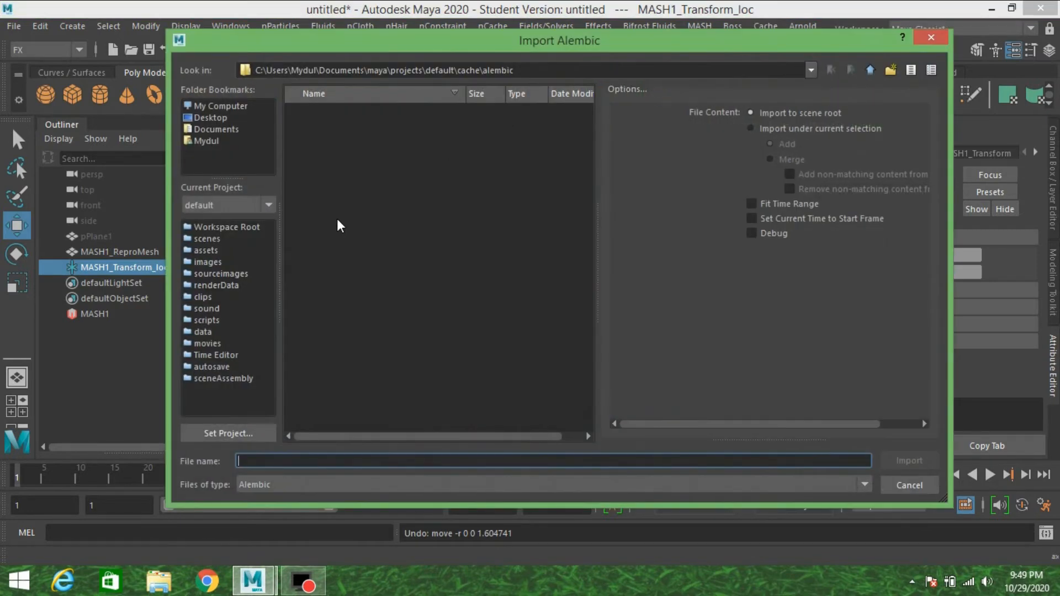
left_click(222, 117)
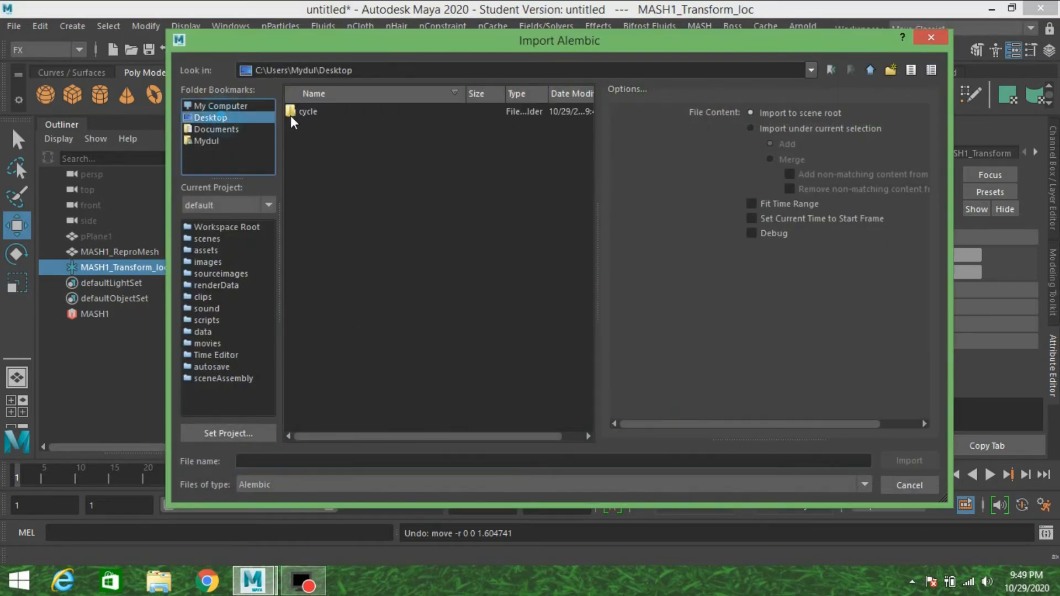
double_click(304, 113)
left_click(320, 109)
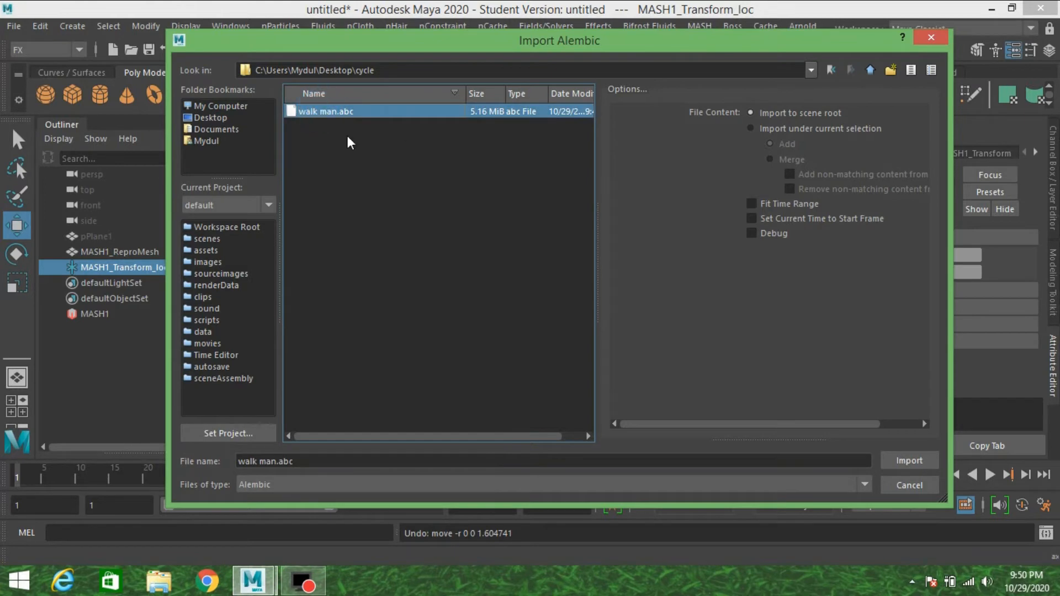
left_click(888, 462)
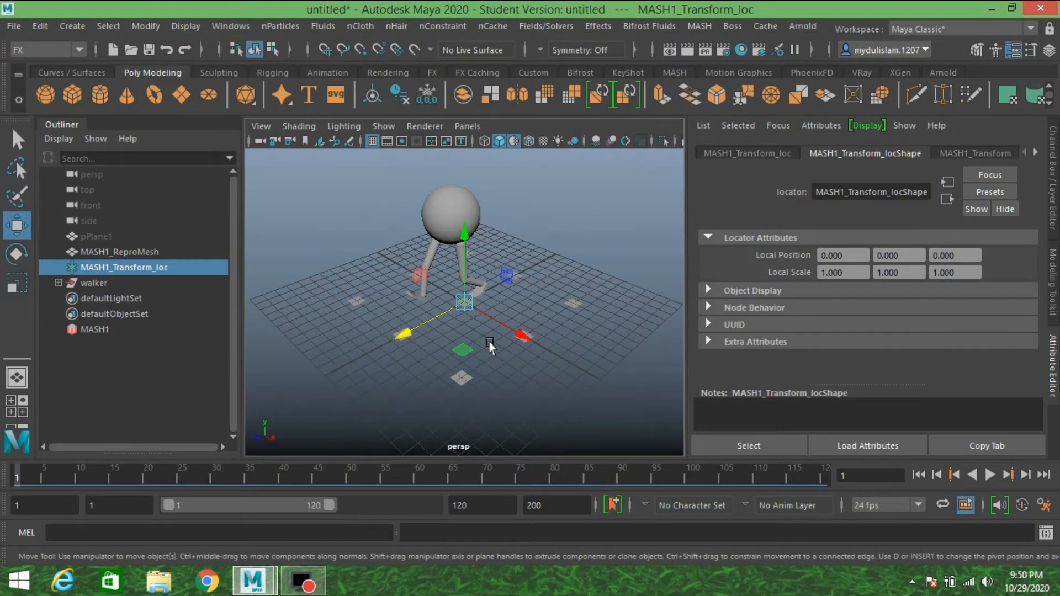
Play the imported walker's animation to examine its walk cycle, and stop the playback.
left_click_drag(448, 345, 461, 324, "alt")
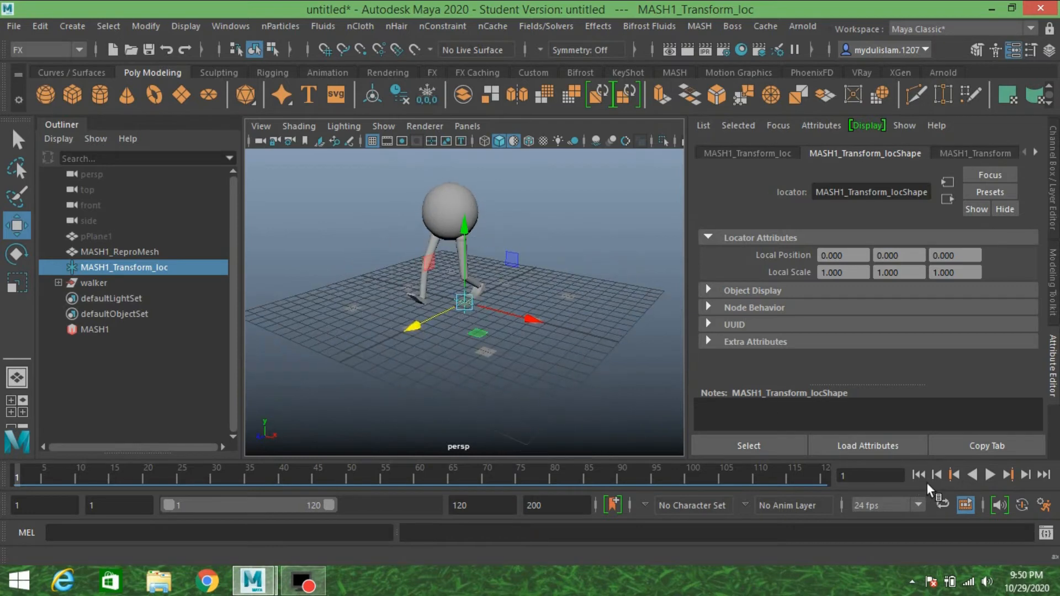
left_click(988, 475)
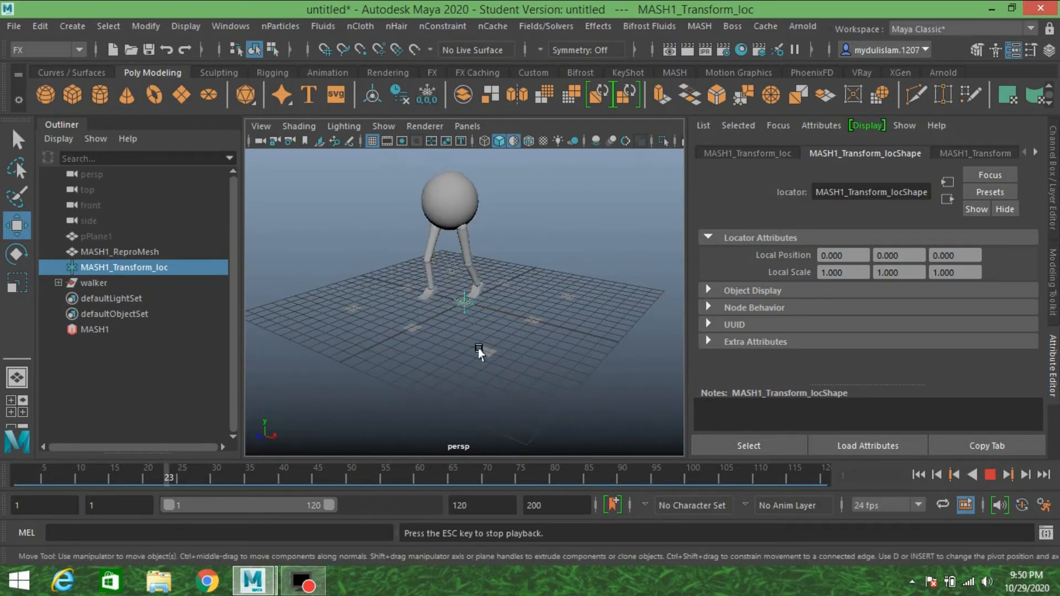
scroll(476, 345, "up", 3)
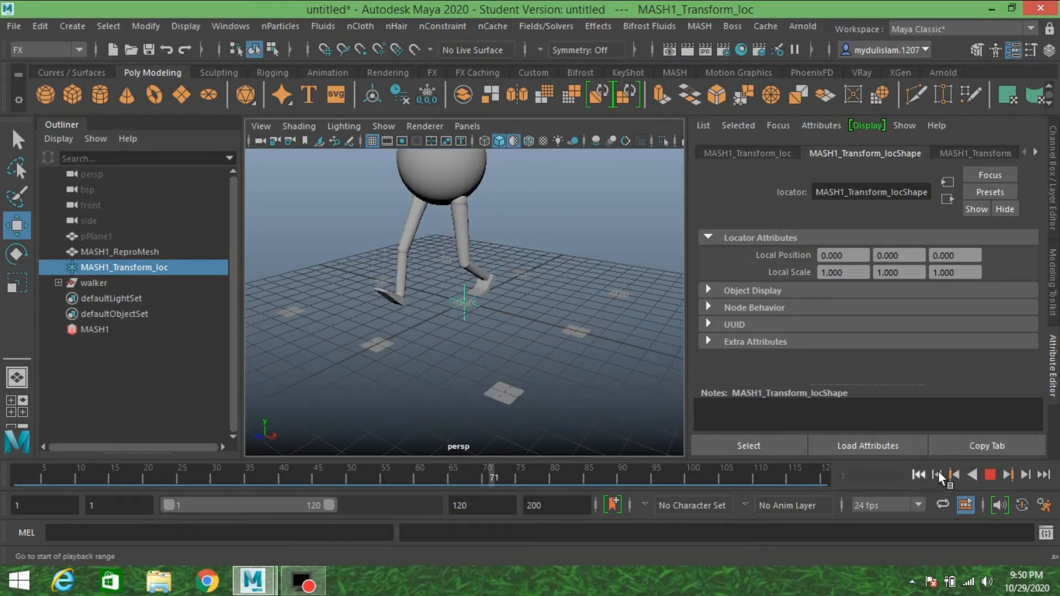
left_click(989, 475)
Set the playback range's end to frame 25 and preview the walk cycle from the first frame.
left_click(474, 506)
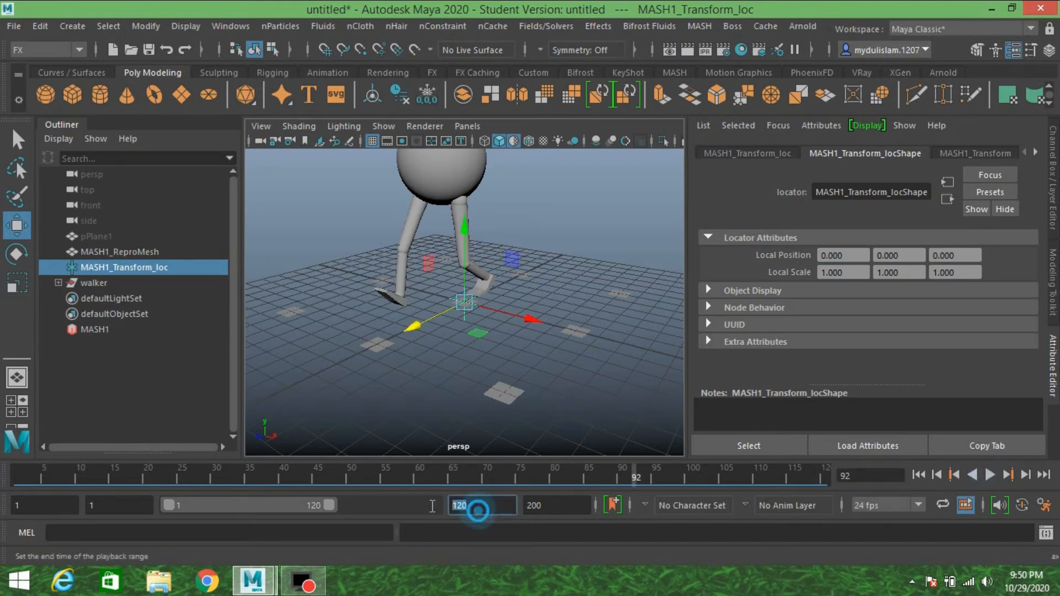
type("25")
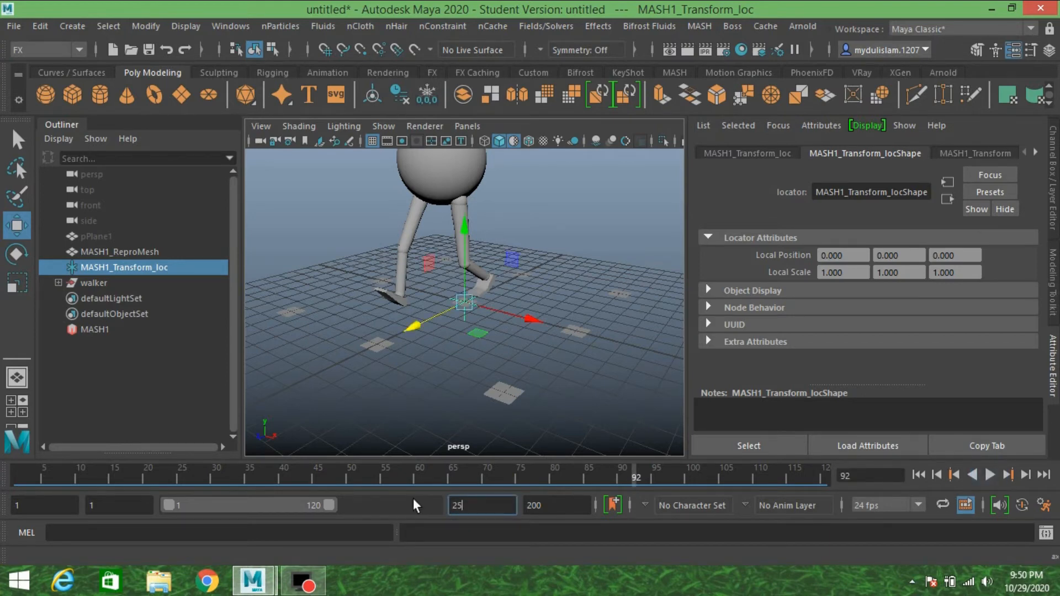
key("Return")
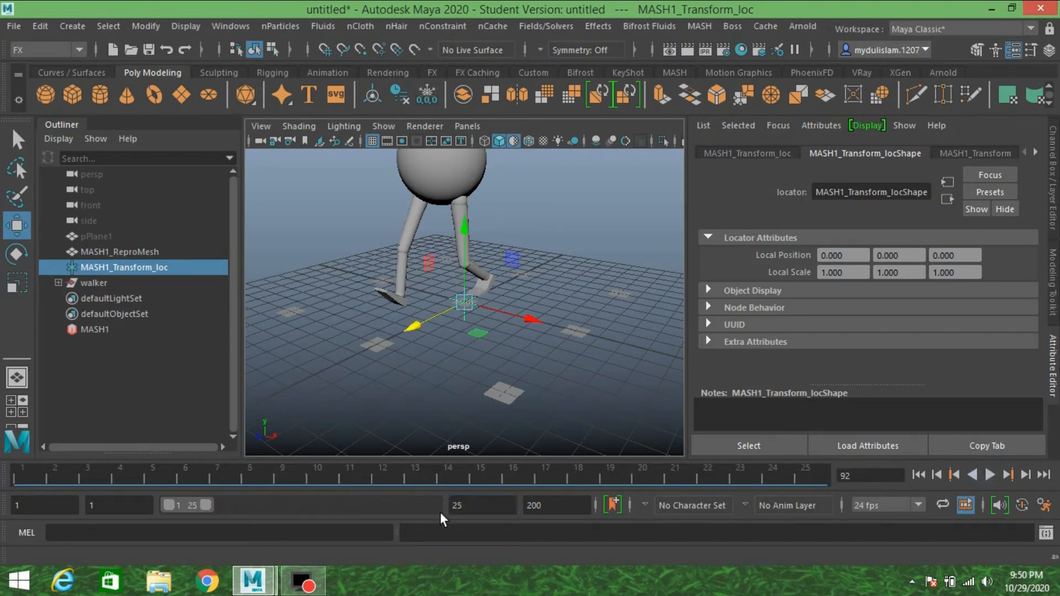
left_click(916, 474)
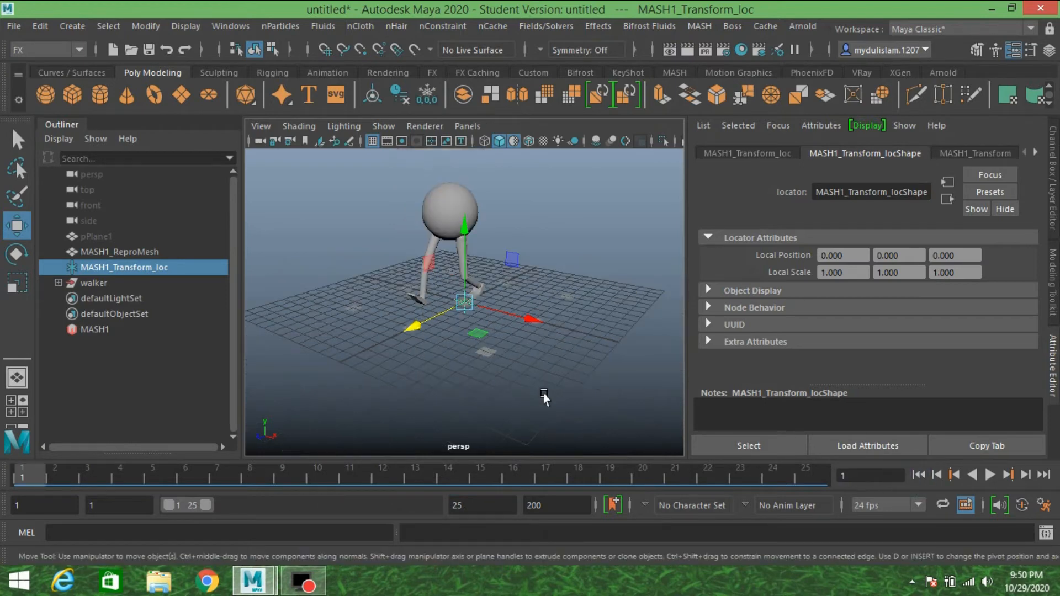
left_click(989, 475)
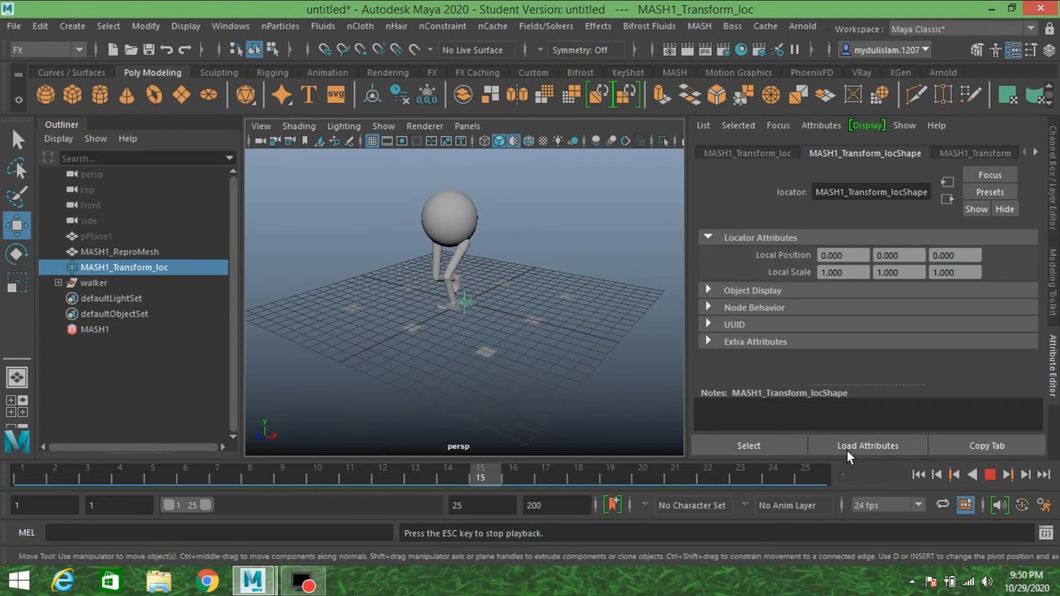
left_click(991, 475)
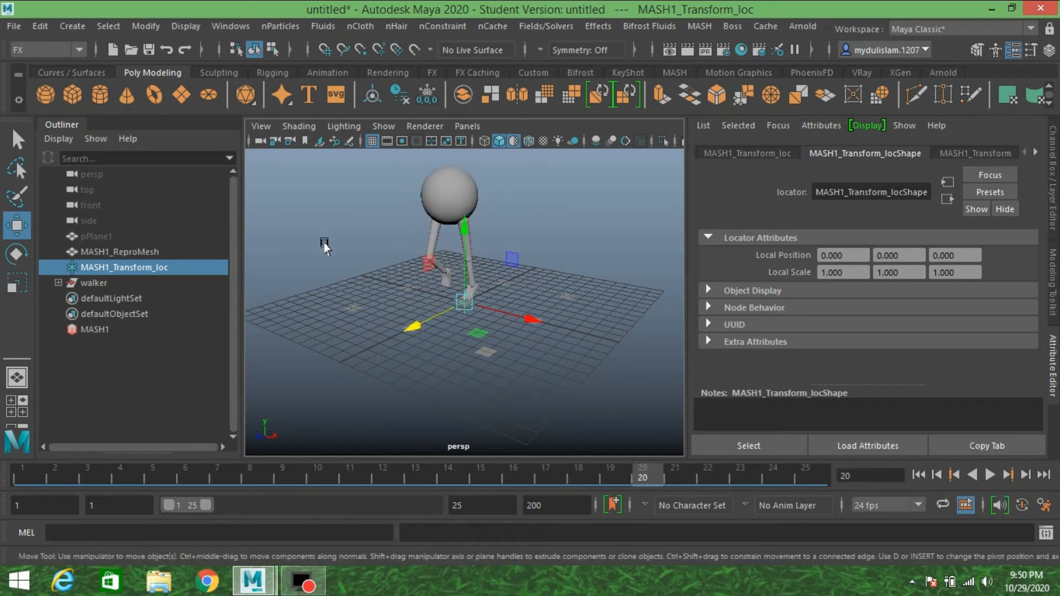
Create a linear MASH network from the walker with the Instancer geometry type.
left_click(95, 283)
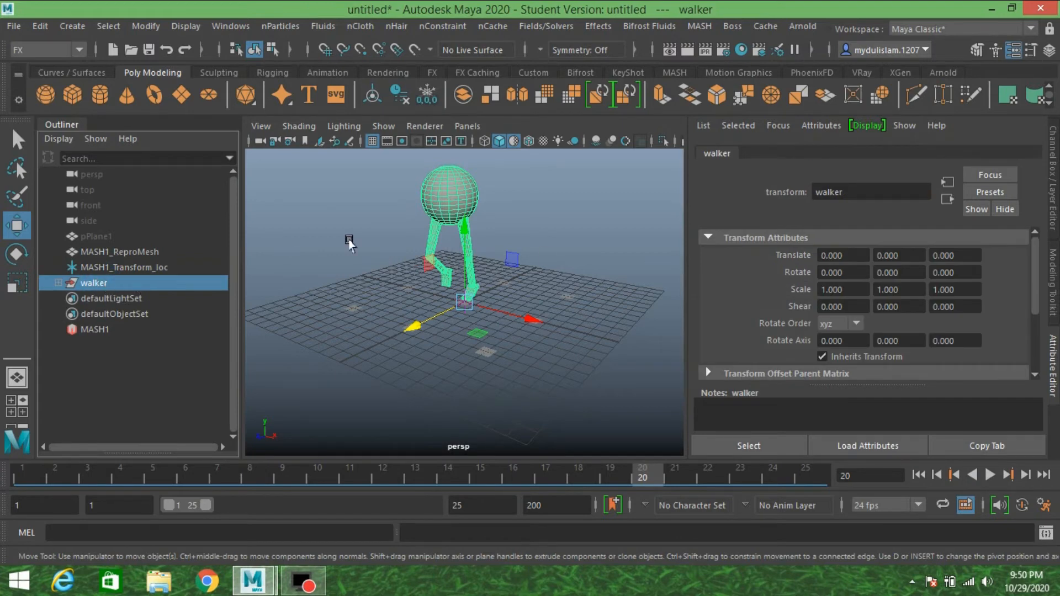
left_click(701, 27)
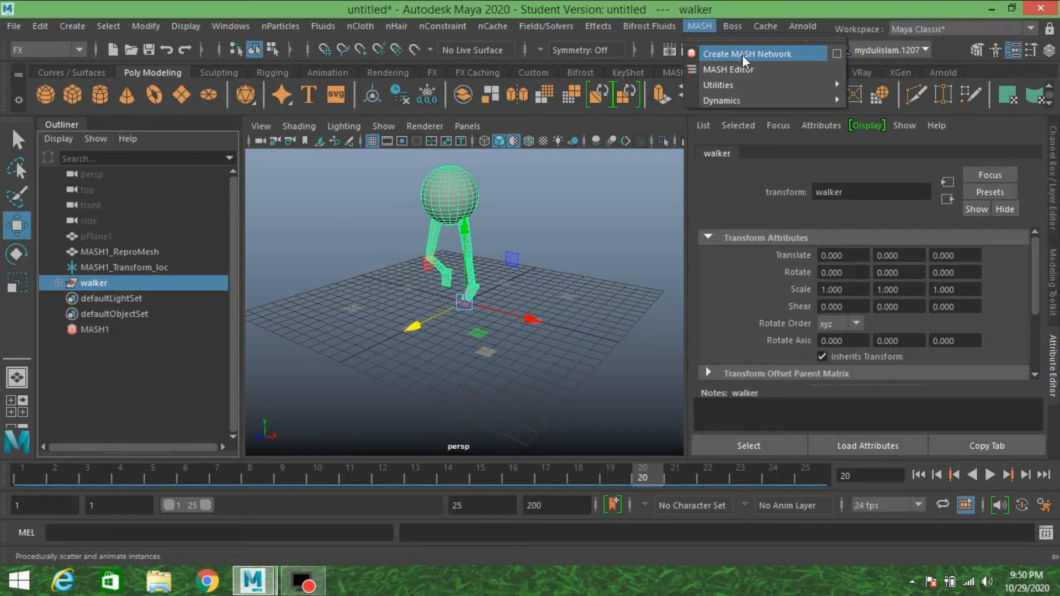
left_click(837, 52)
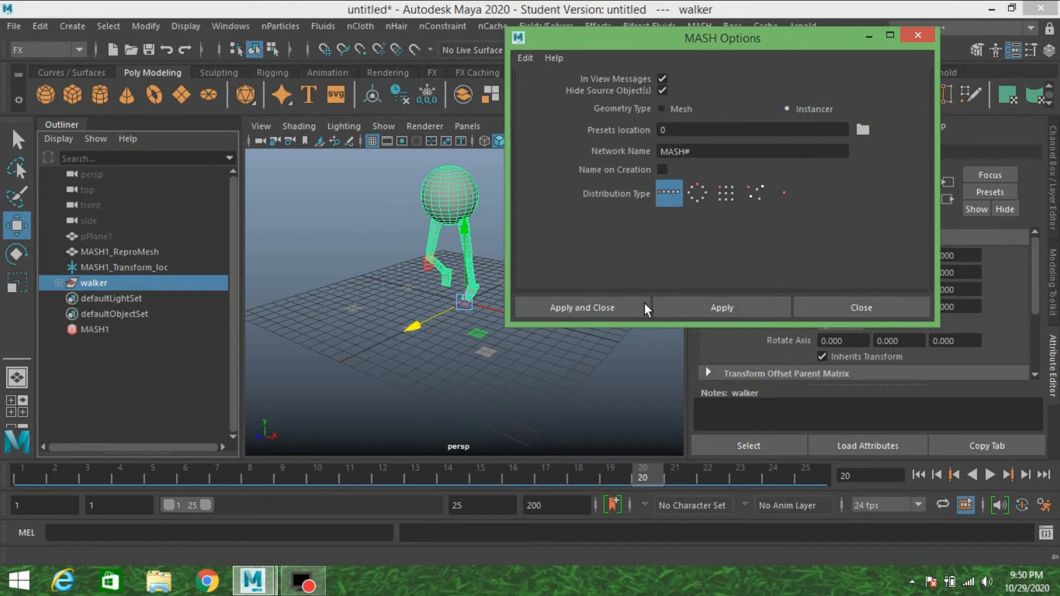
left_click(578, 308)
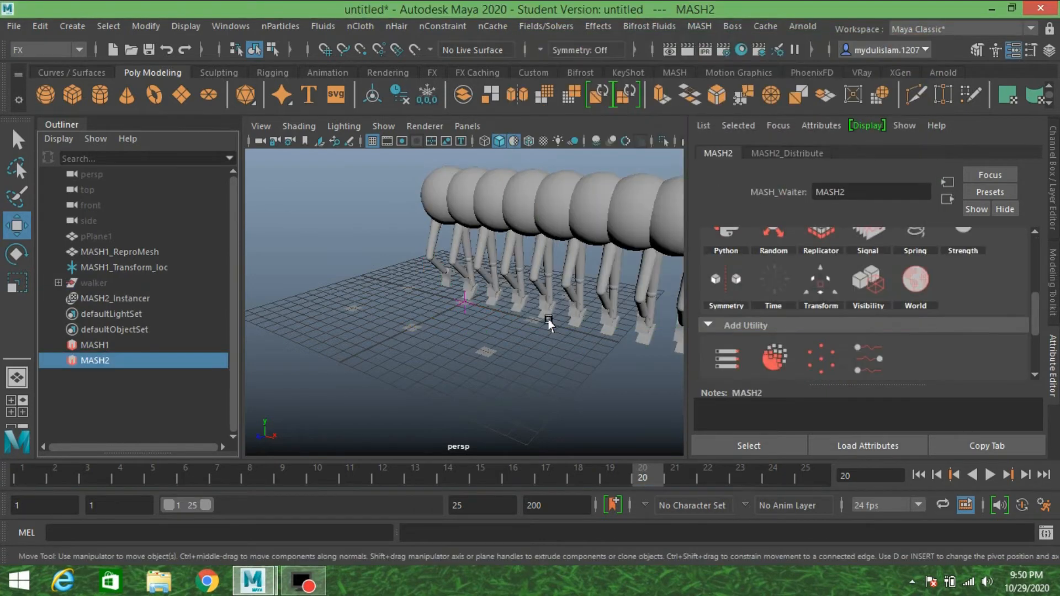
Set the new network's distribution type to Mesh and connect MASH1_ReproMesh as its input mesh.
left_click(792, 154)
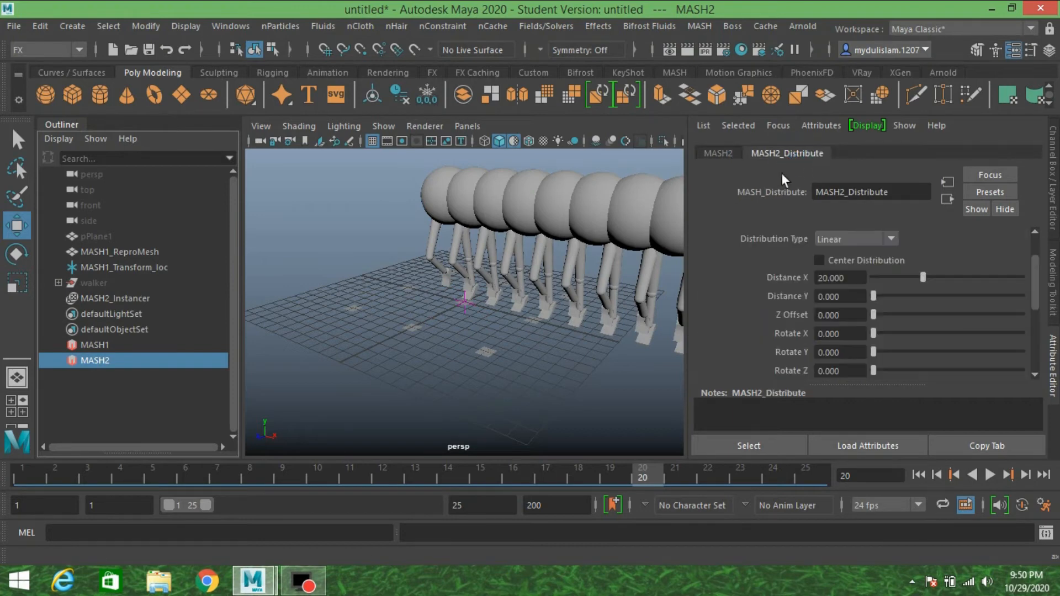
left_click(846, 239)
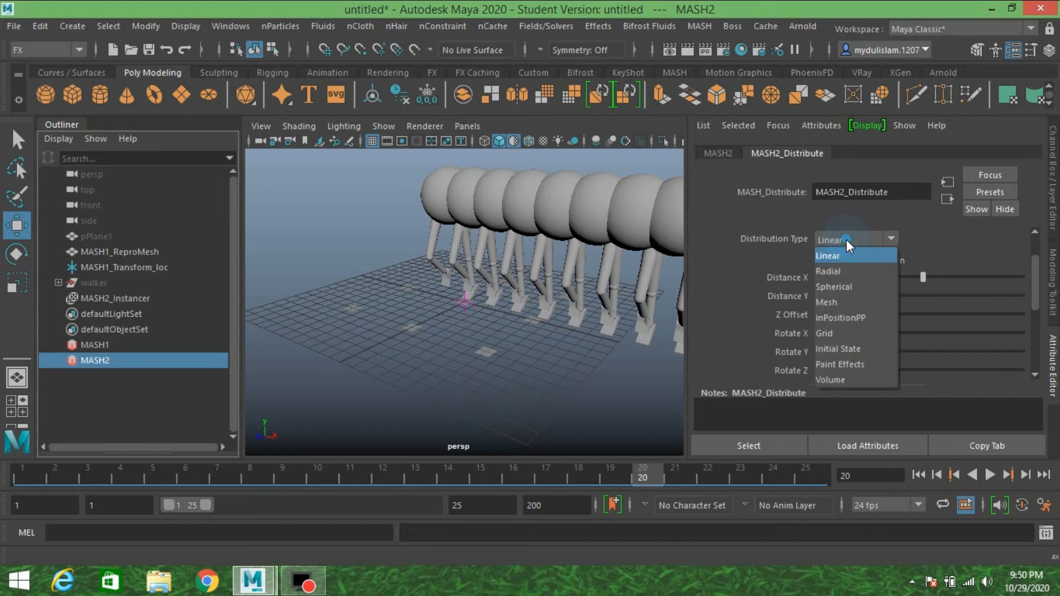
left_click(847, 301)
scroll(763, 303, "down", 2)
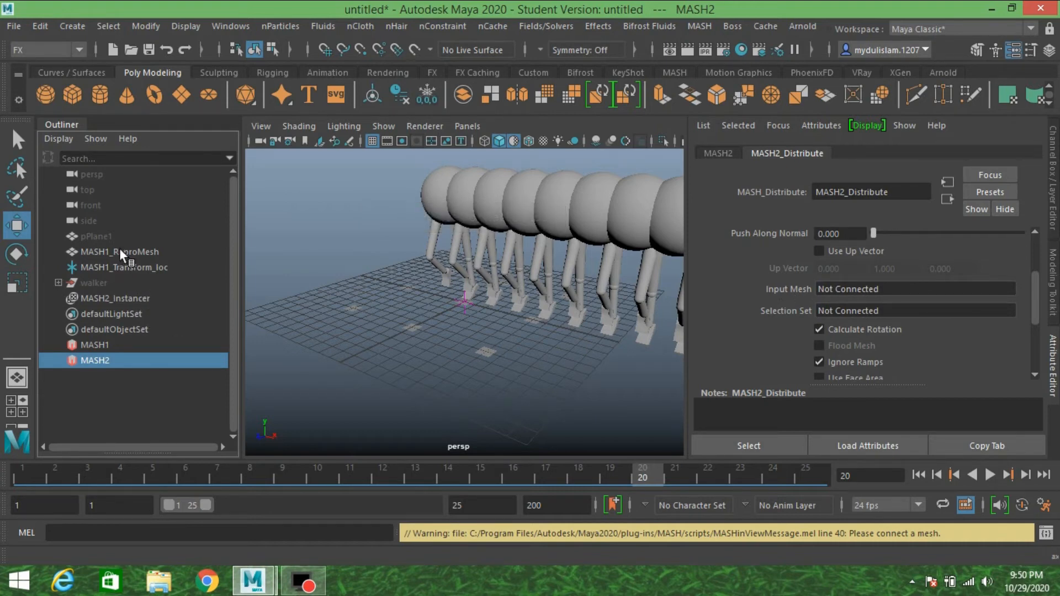
middle_click_drag(119, 247, 857, 330)
middle_click_drag(837, 287, 836, 286)
scroll(525, 365, "down", 3)
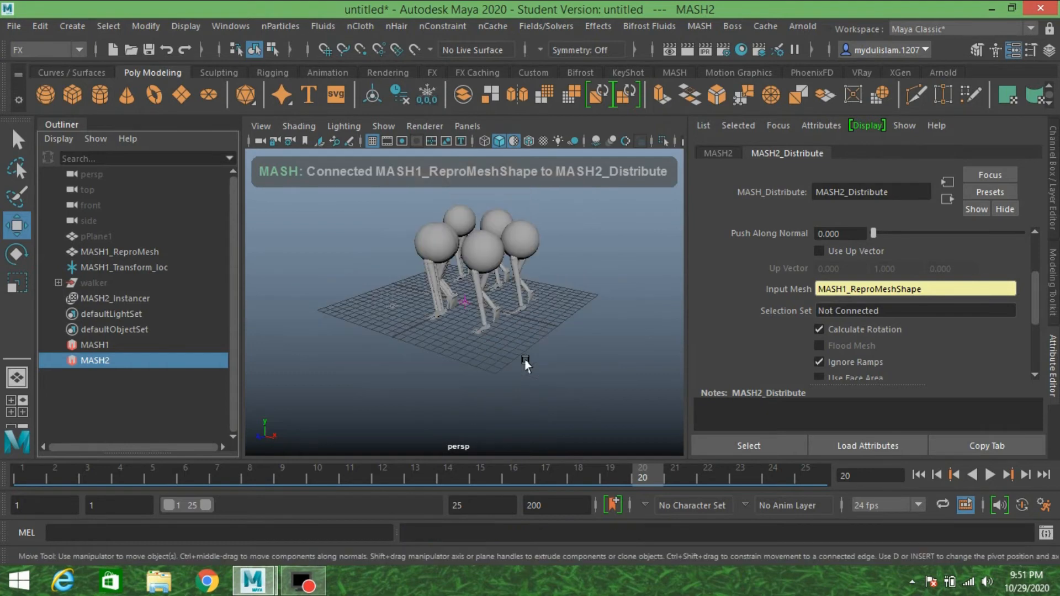
left_click_drag(459, 361, 555, 338, "alt")
Set the number of points in MASH2_Distribute to 6.
scroll(767, 242, "up", 2)
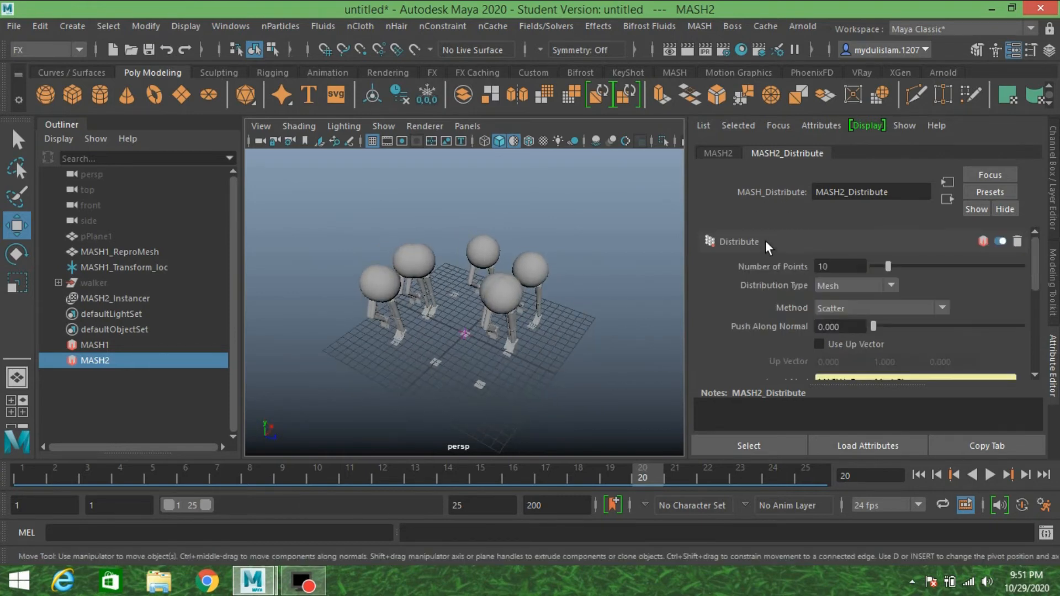
double_click(827, 267)
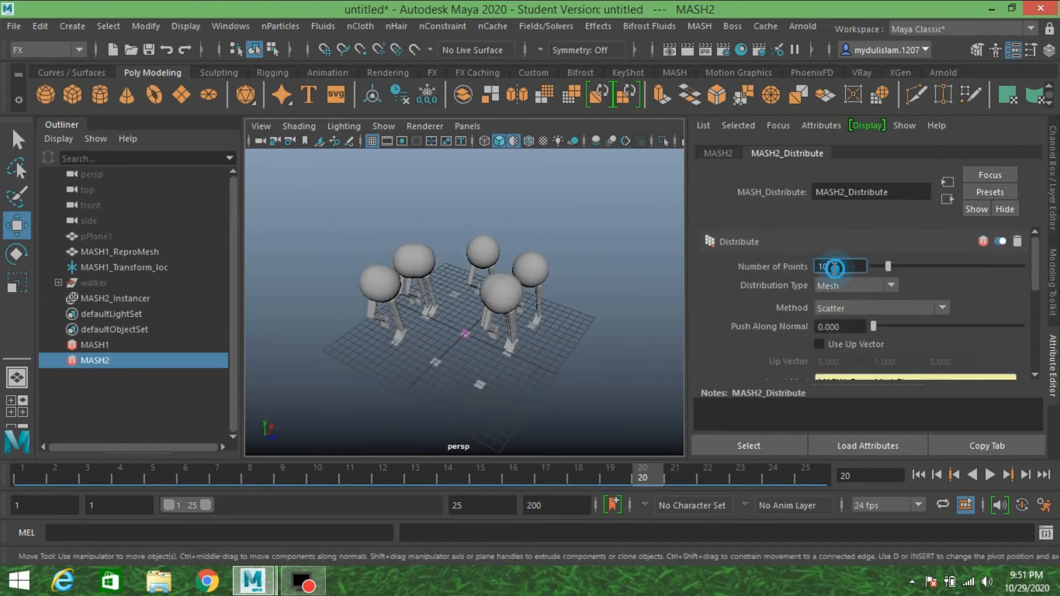
type("6")
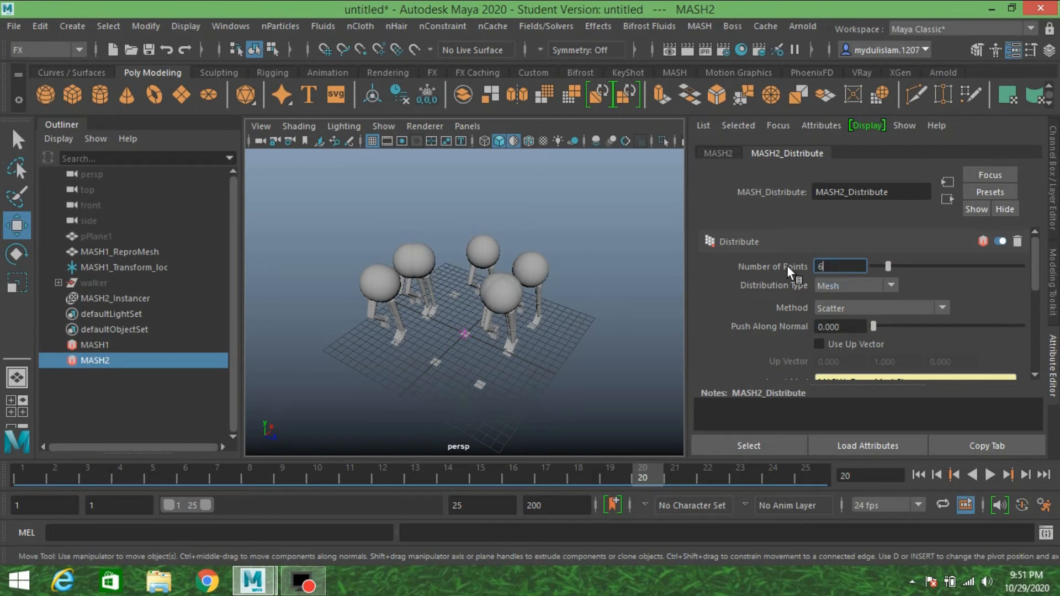
key("Return")
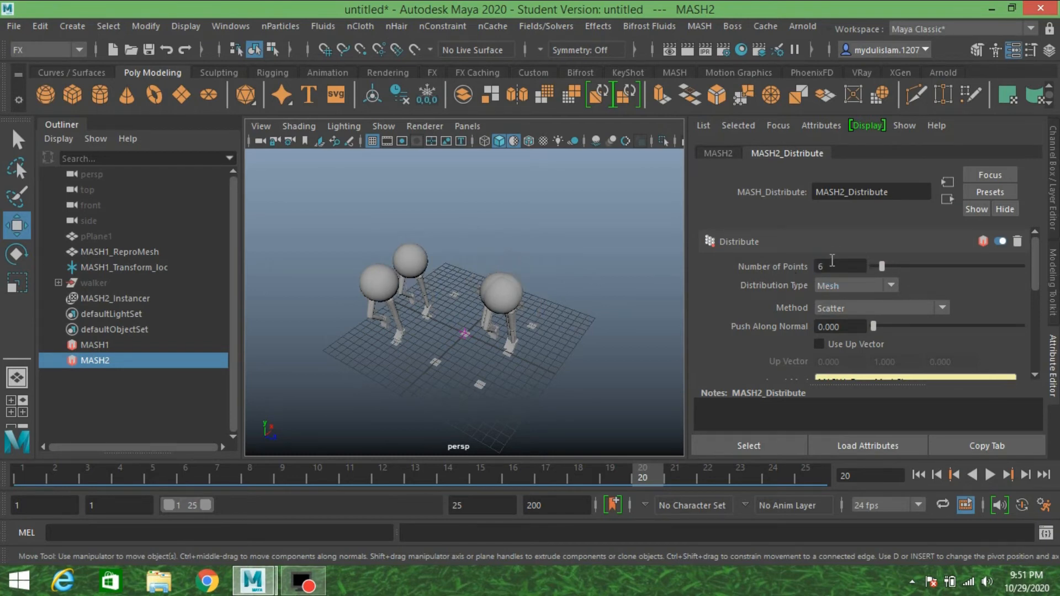
left_click_drag(520, 335, 517, 309, "alt")
Add a Random node to the MASH2 network.
left_click(720, 152)
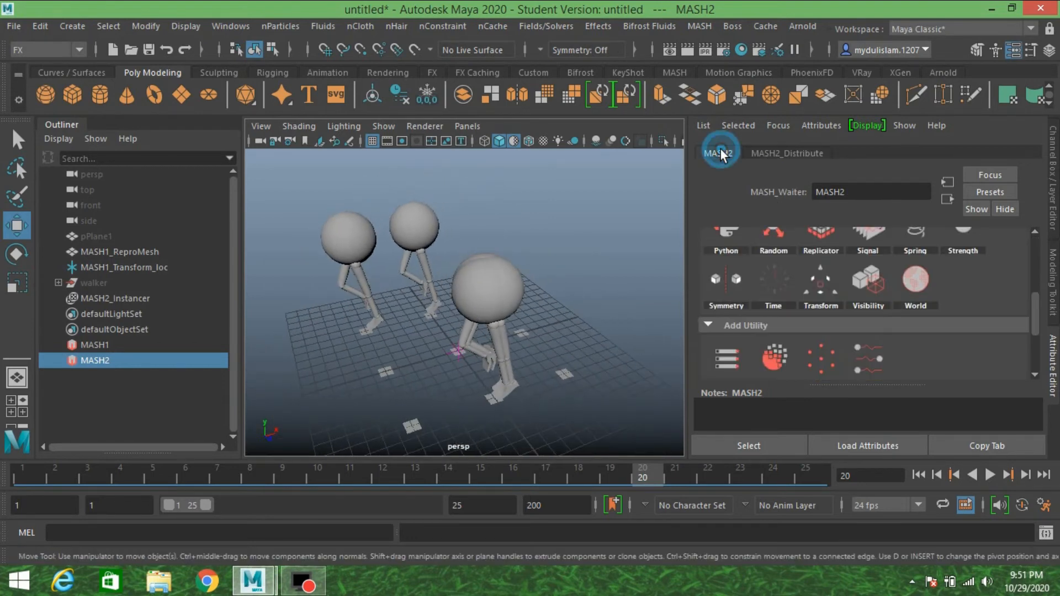
scroll(789, 278, "up", 2)
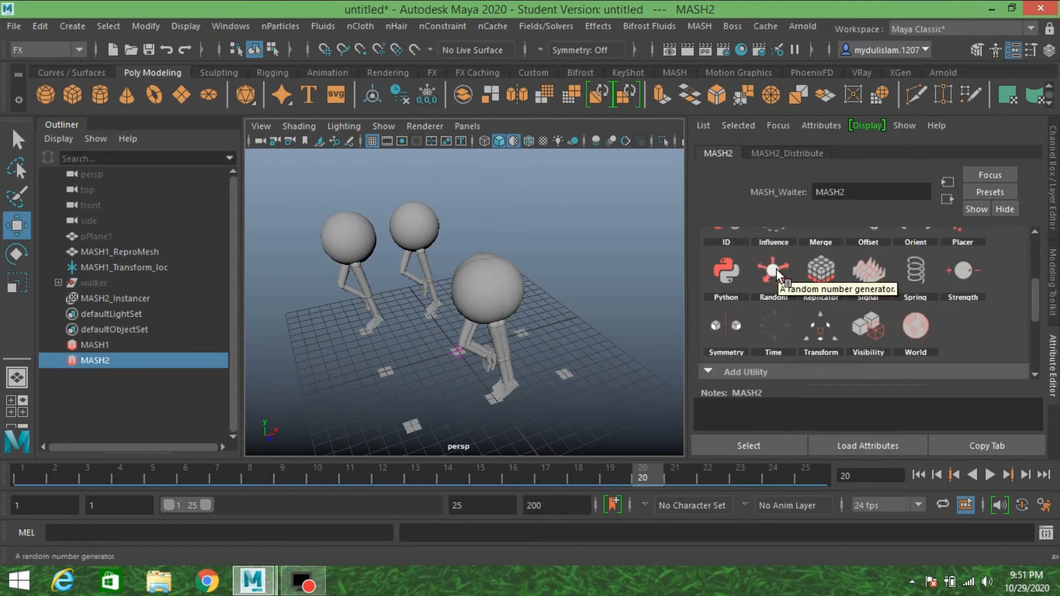
right_click(793, 271)
left_click(805, 280)
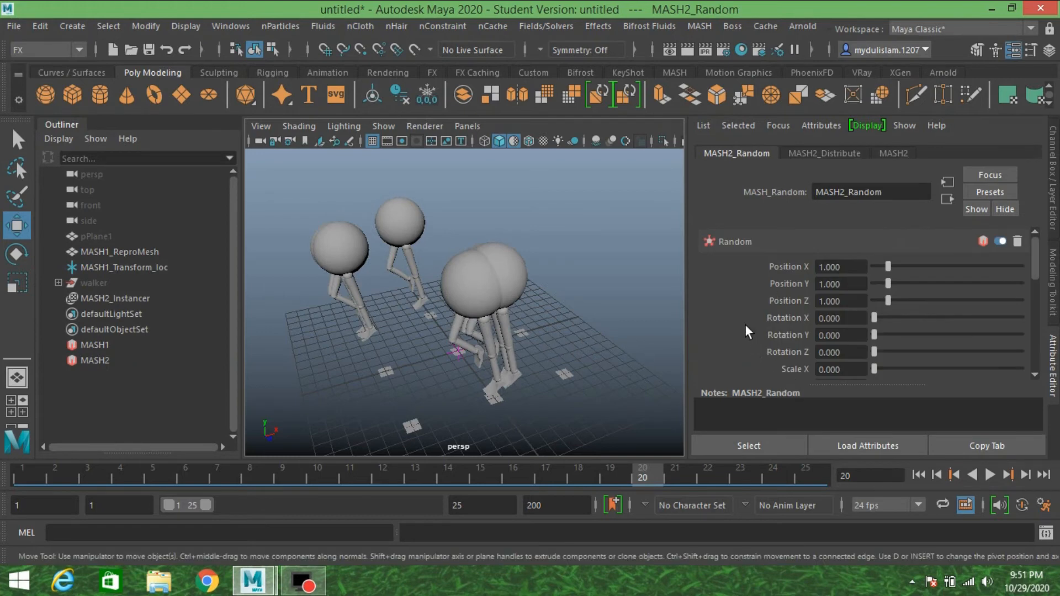
Spread the walkers apart by raising the Random node's Position X to about 5.96 and Position Z to about 7.18.
scroll(744, 326, "down", 3)
scroll(744, 326, "up", 3)
left_click_drag(889, 267, 959, 282)
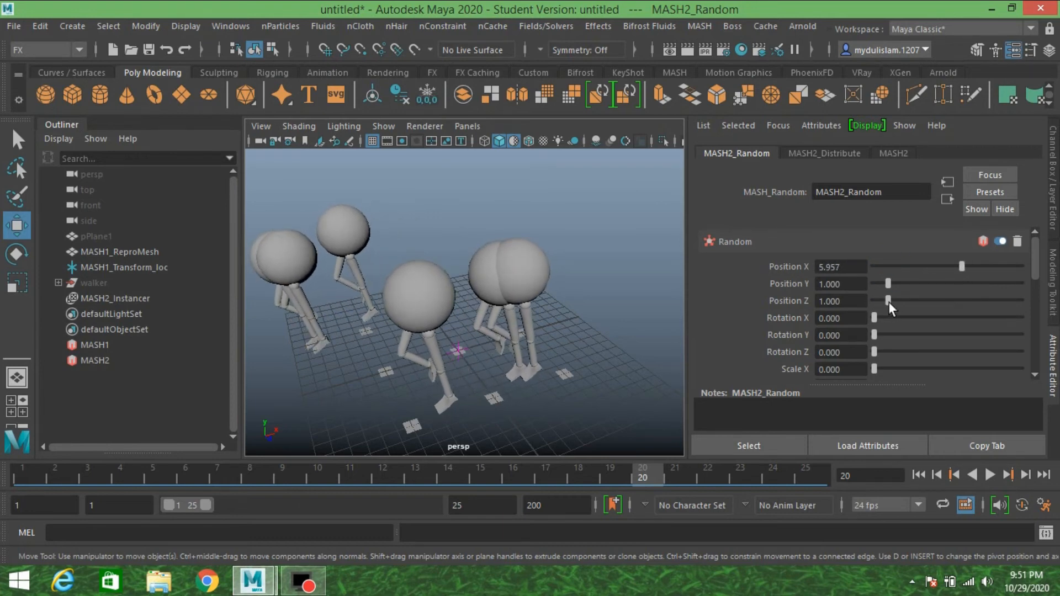
left_click_drag(889, 302, 978, 311)
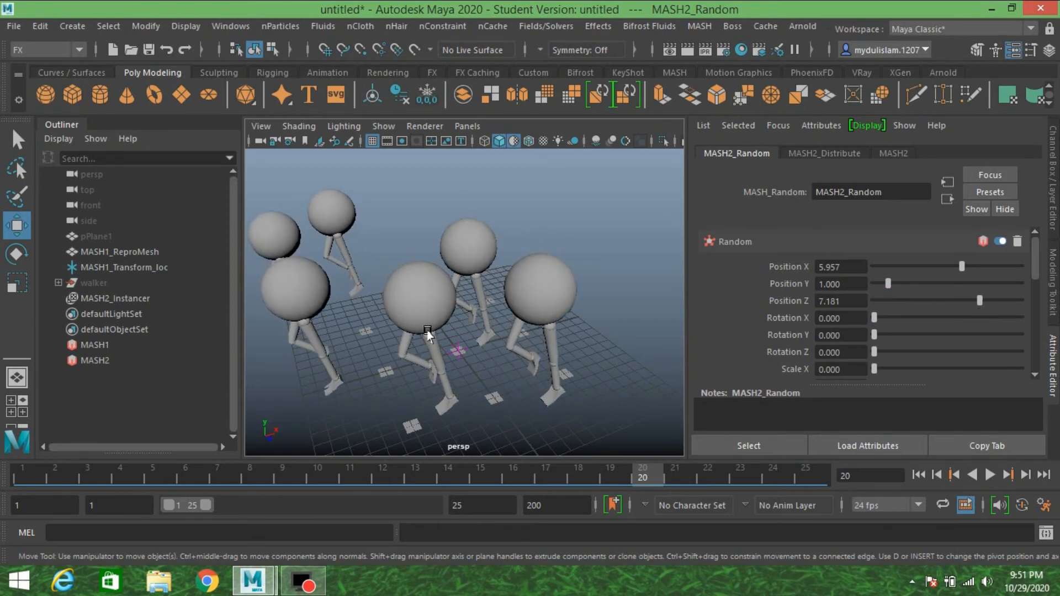
Play the crowd animation briefly to check the scattered walkers, and return to the first frame.
left_click_drag(427, 330, 496, 301, "alt")
scroll(540, 309, "down", 5)
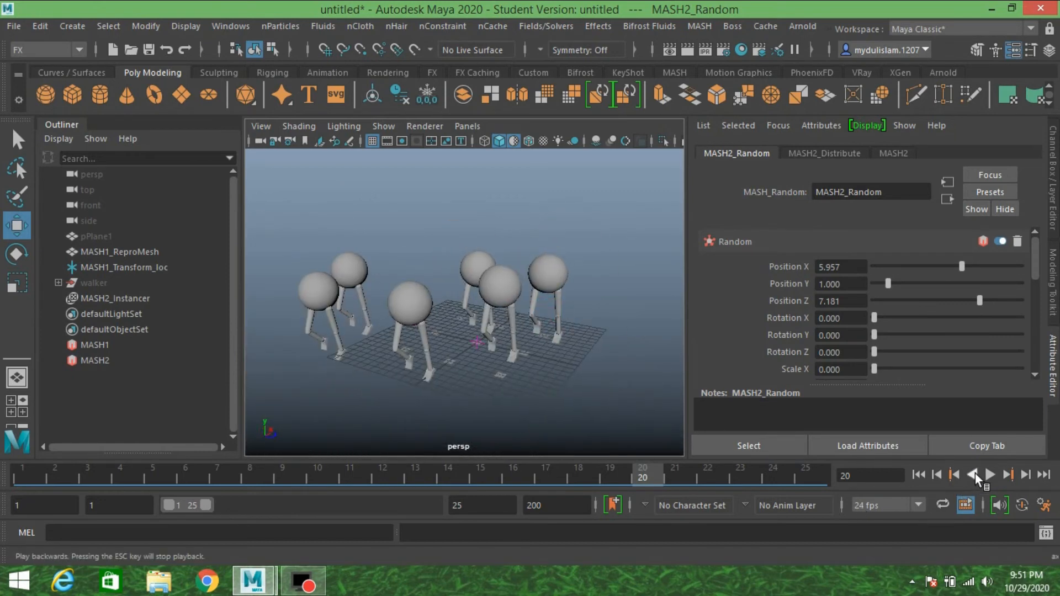
left_click(988, 474)
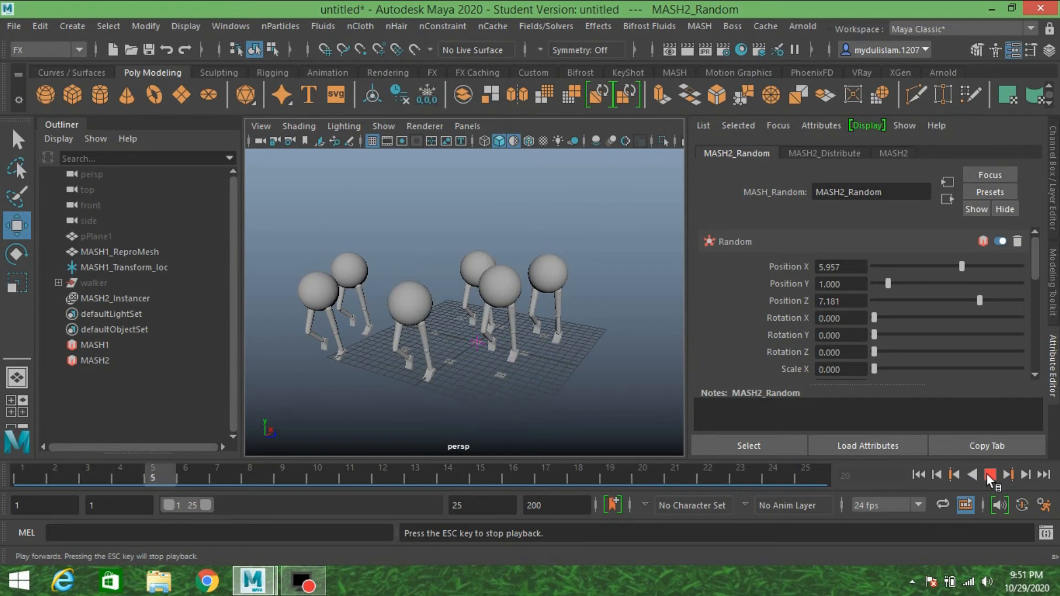
left_click(988, 474)
left_click(917, 475)
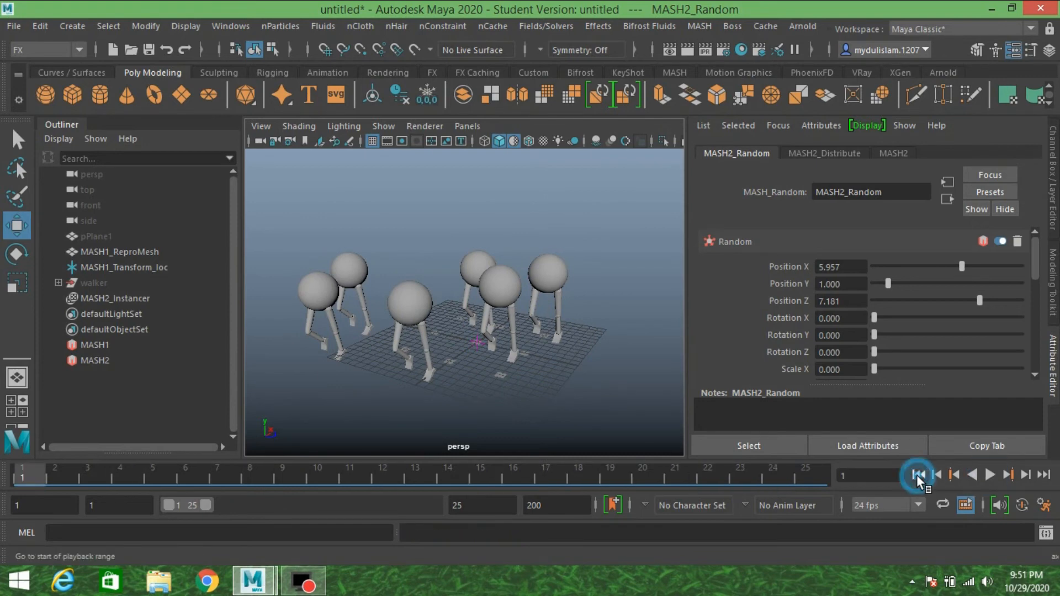
Set the cycle type of the walker Body's walk_man_AlembicNode to Loop.
left_click(97, 283)
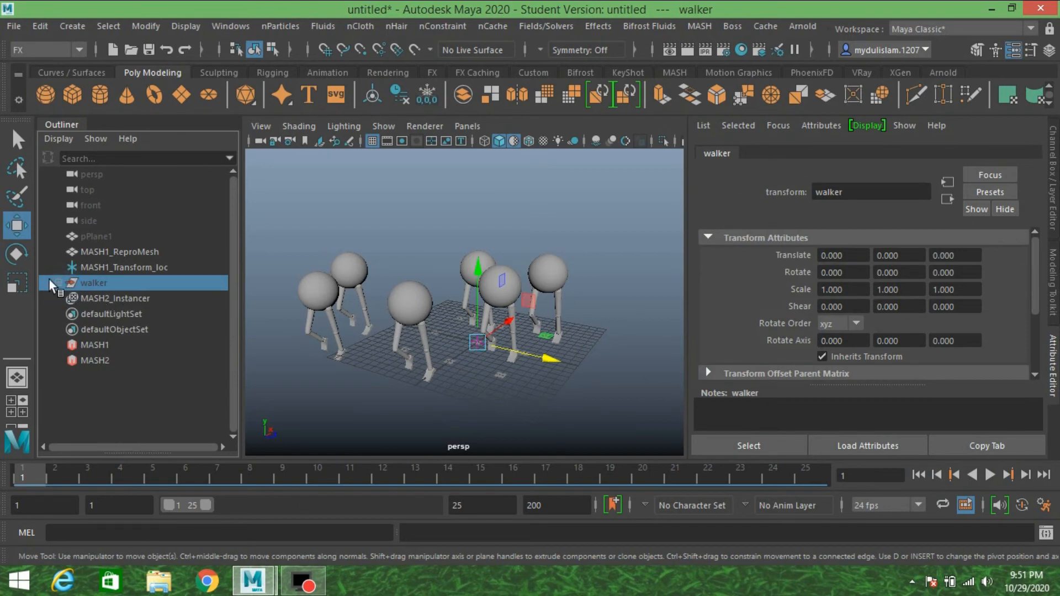
left_click(58, 282)
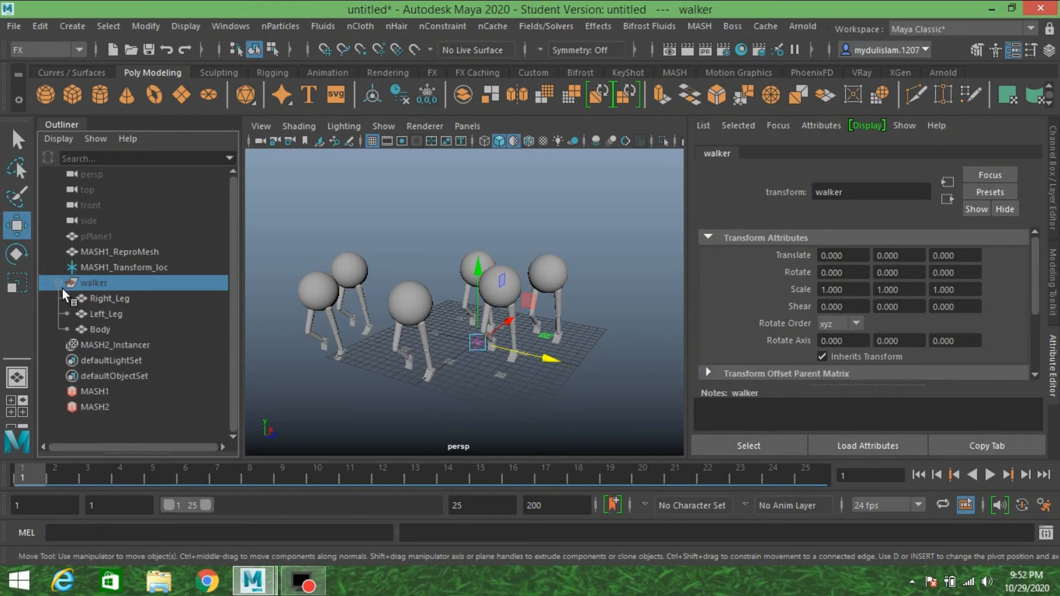
left_click(102, 329)
mouse_move(486, 323)
left_mouse_down("alt")
mouse_move(464, 303)
mouse_move(478, 323)
left_mouse_up("alt")
middle_click_drag(461, 312, 481, 309, "alt")
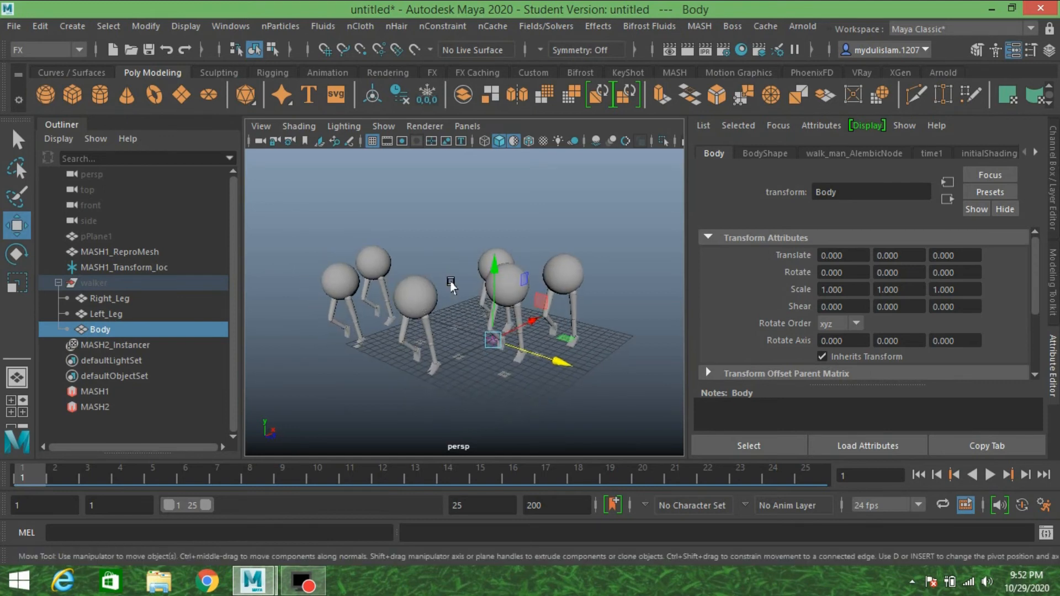
left_click(855, 153)
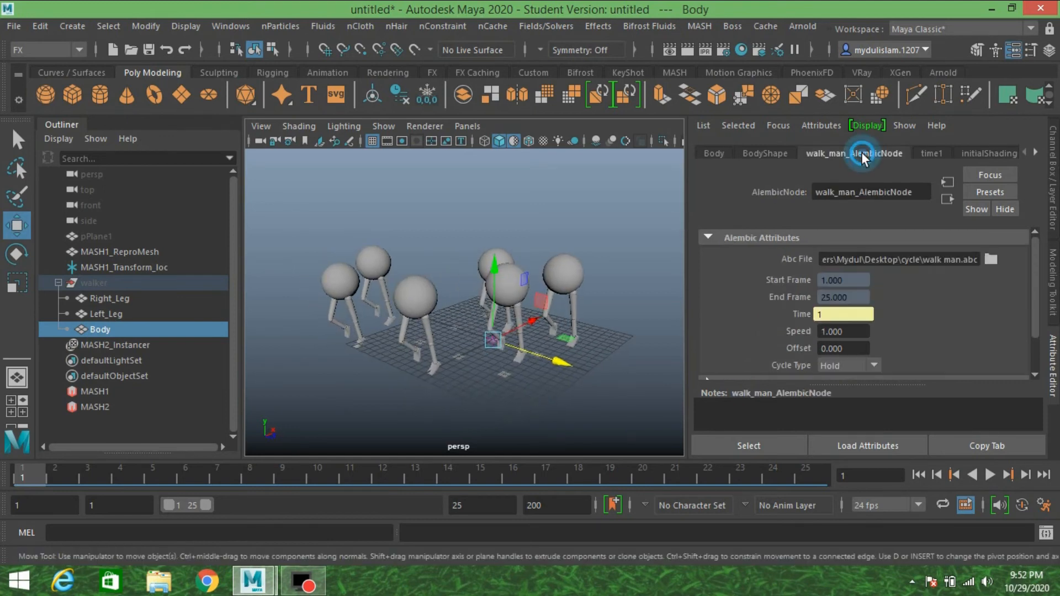
scroll(766, 330, "down", 3)
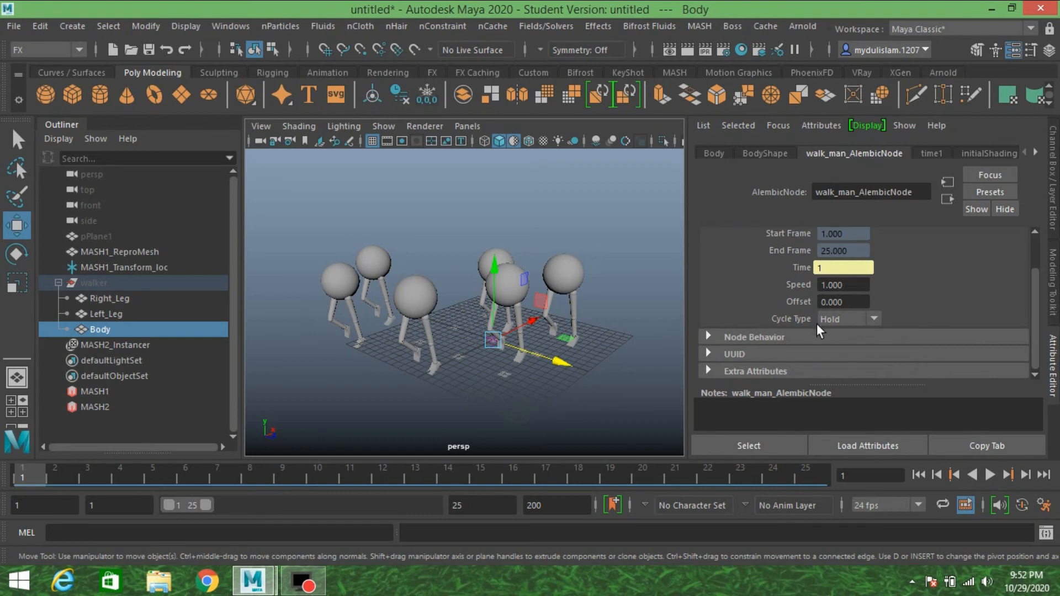
left_click(834, 319)
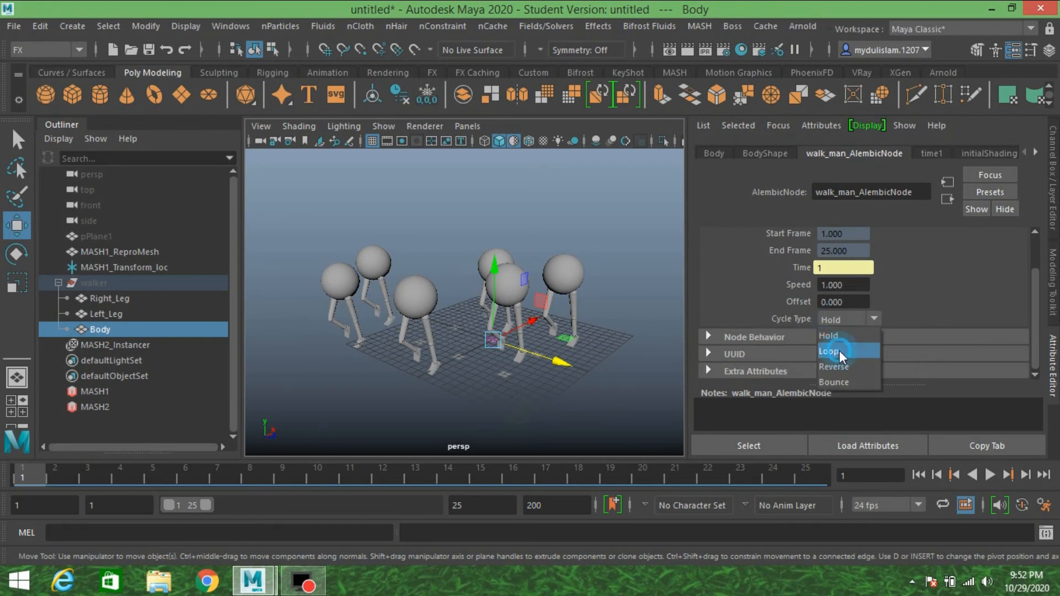
left_click(839, 350)
Play the crowd animation to examine the looped walk cycle, and inspect the stopped walkers from several angles.
left_click(990, 474)
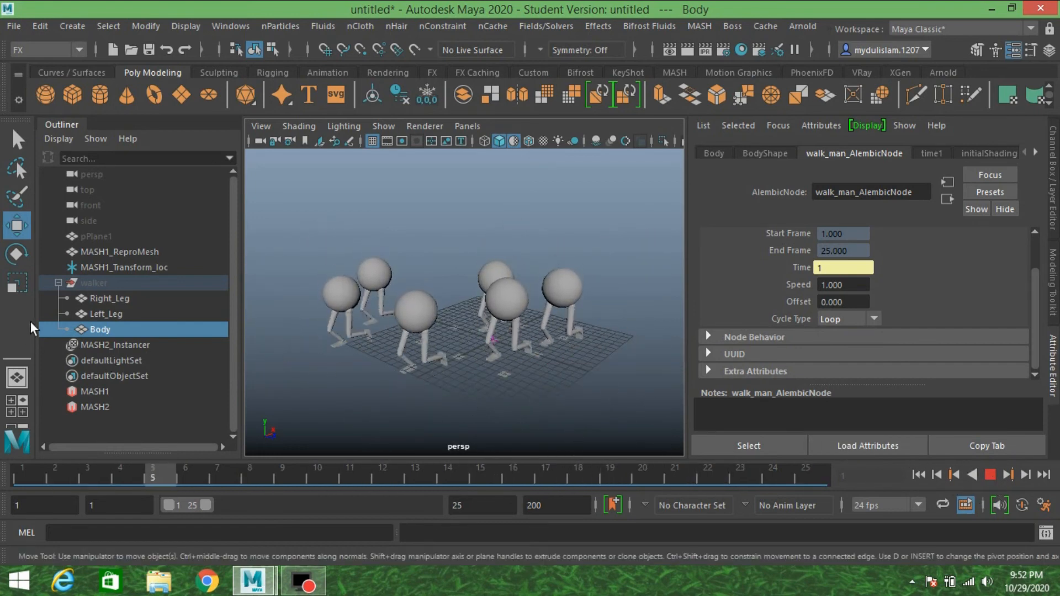
left_click(127, 268)
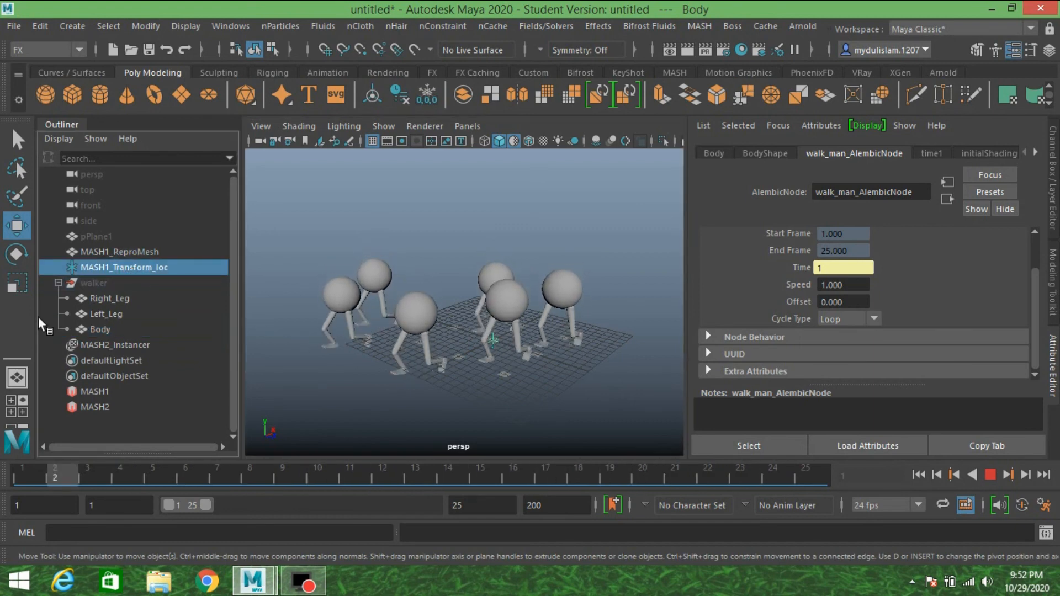
left_click(985, 476)
left_click(936, 474)
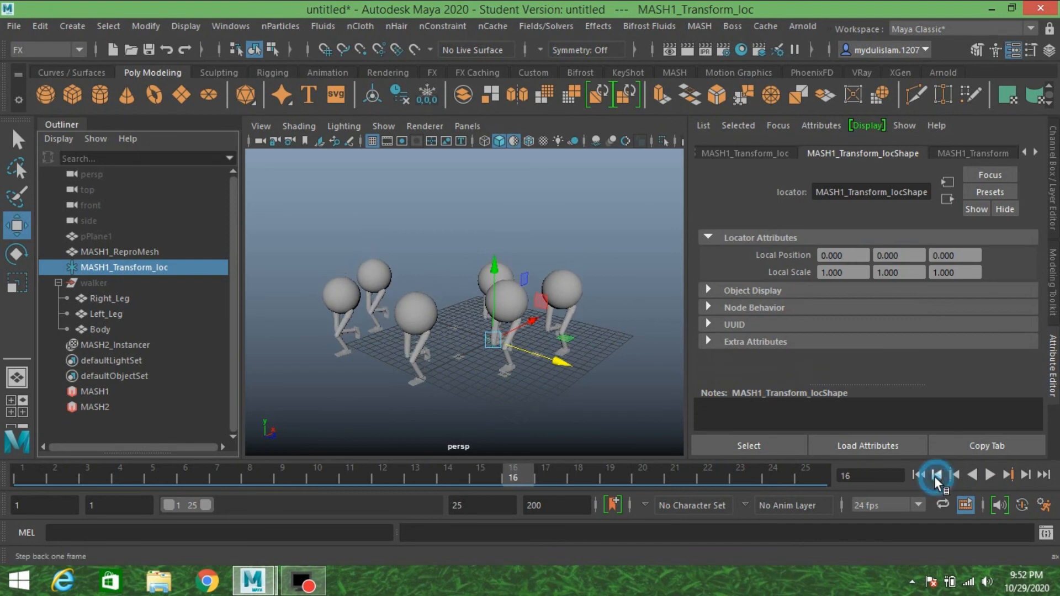
left_click(989, 476)
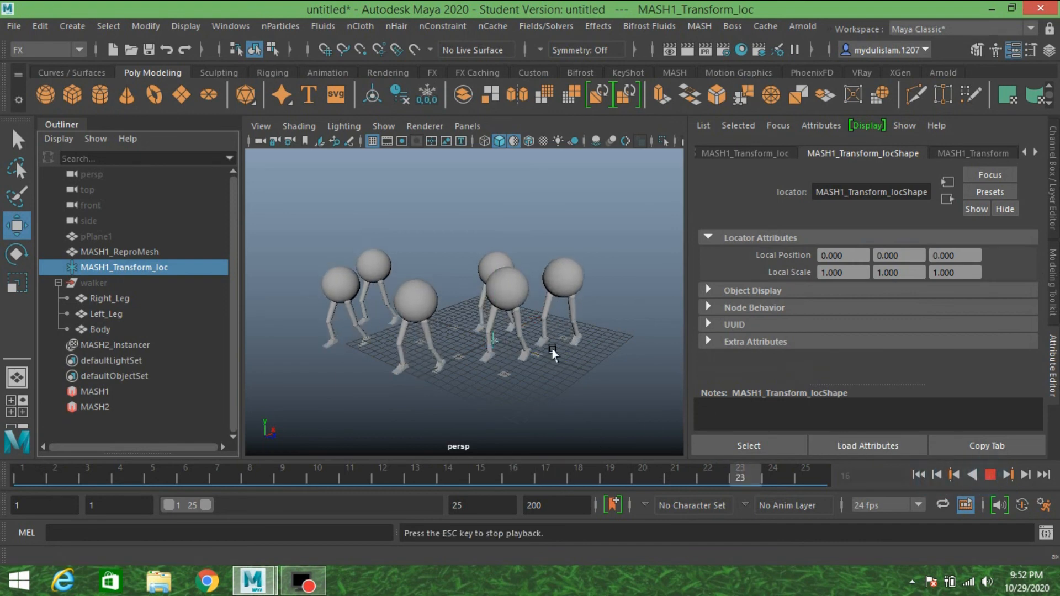
left_click(988, 476)
left_click_drag(534, 323, 543, 386)
scroll(542, 381, "up", 4)
left_click_drag(470, 368, 508, 369, "alt")
left_click_drag(569, 343, 537, 330, "alt")
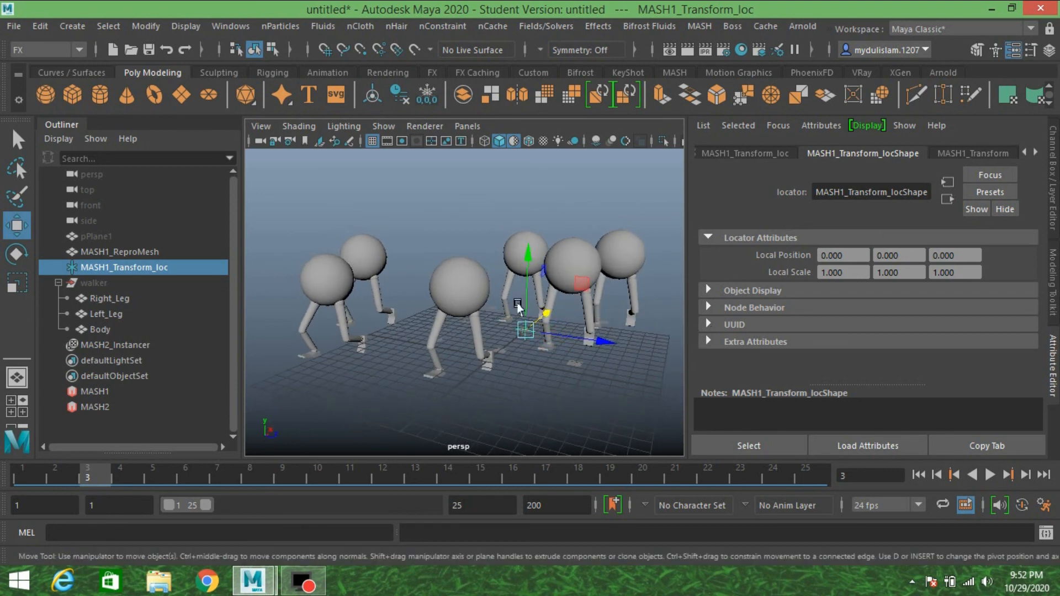
Set the Body's Alembic cycle type to Reverse and examine the crowd during playback.
left_click(94, 331)
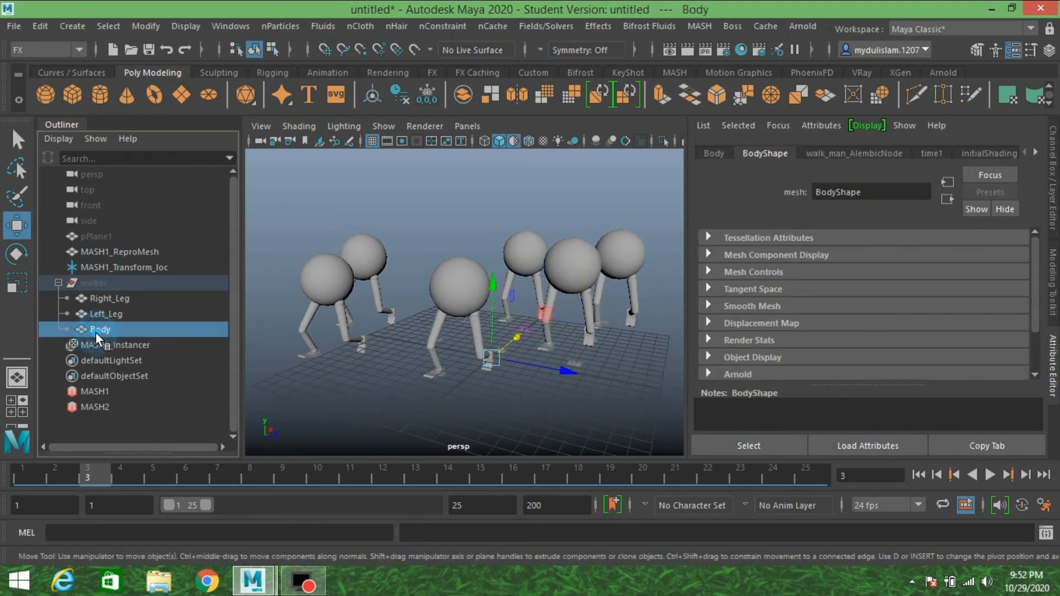
left_click(853, 156)
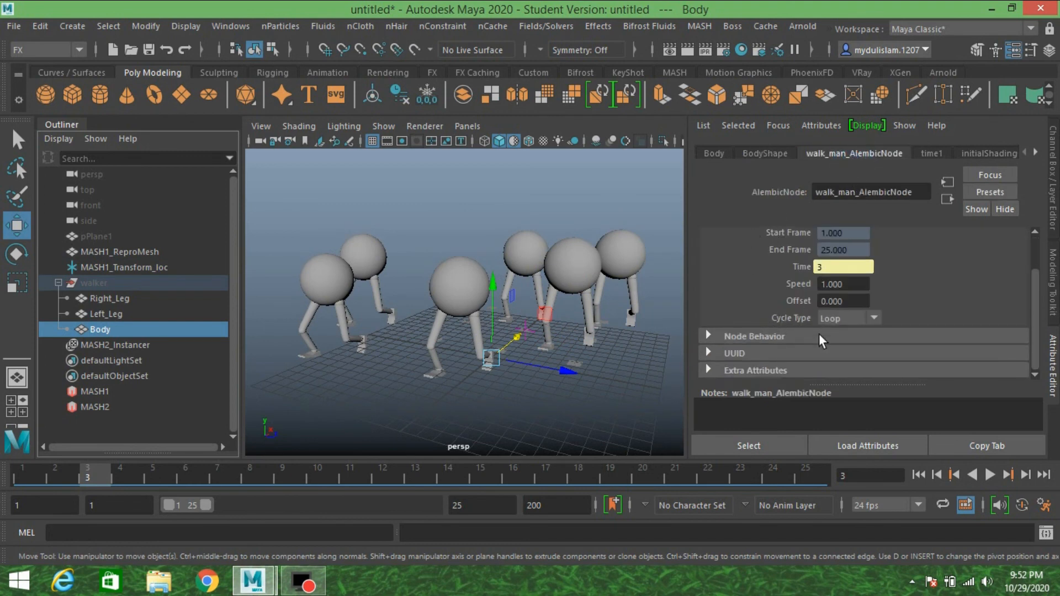
left_click(989, 475)
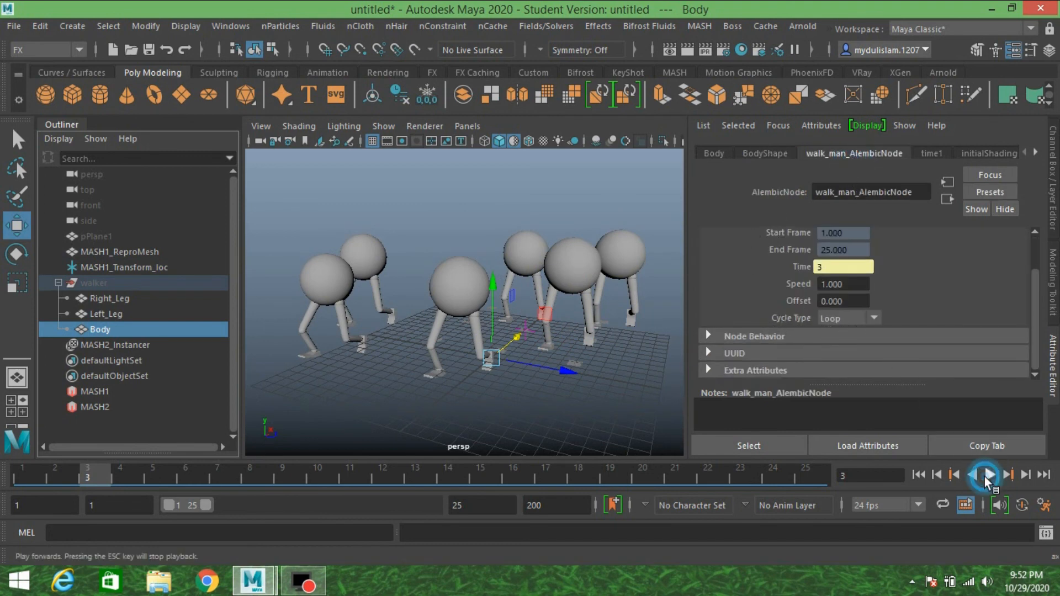
left_click(849, 318)
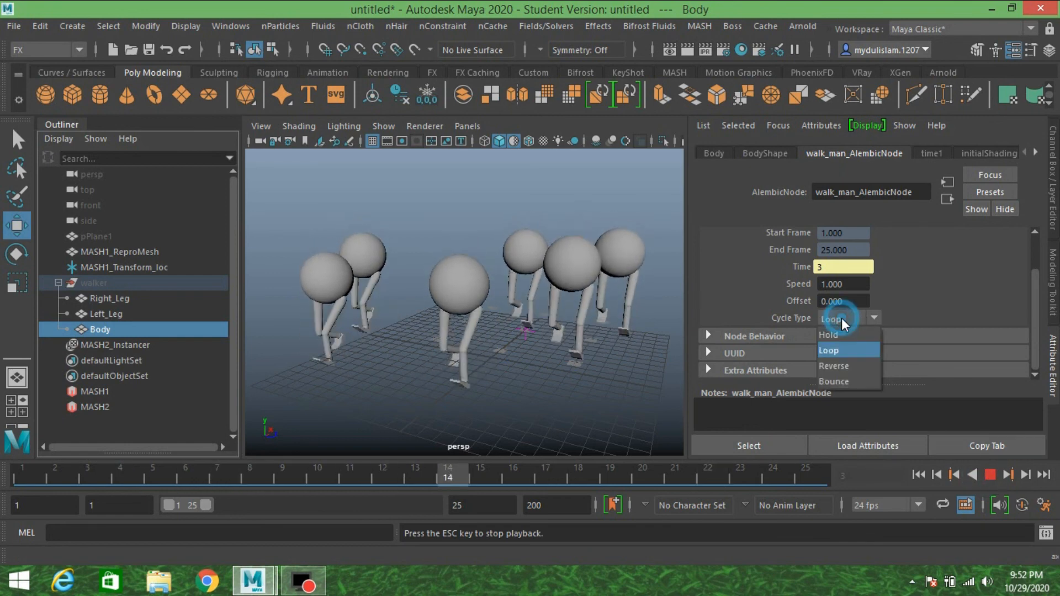
left_click(840, 365)
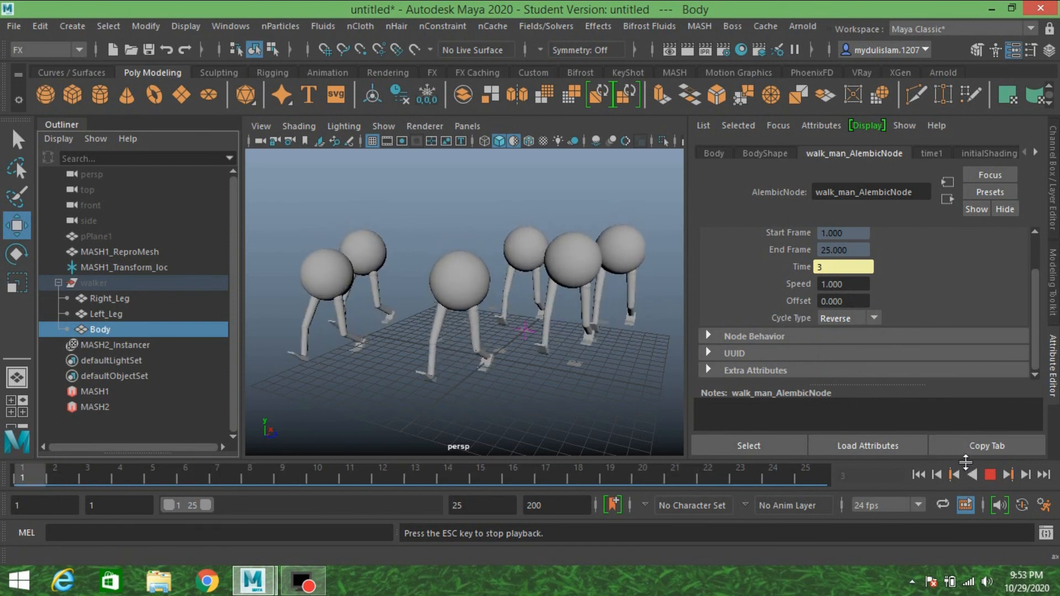
left_click_drag(436, 309, 572, 282, "alt")
left_click_drag(547, 285, 536, 284, "alt")
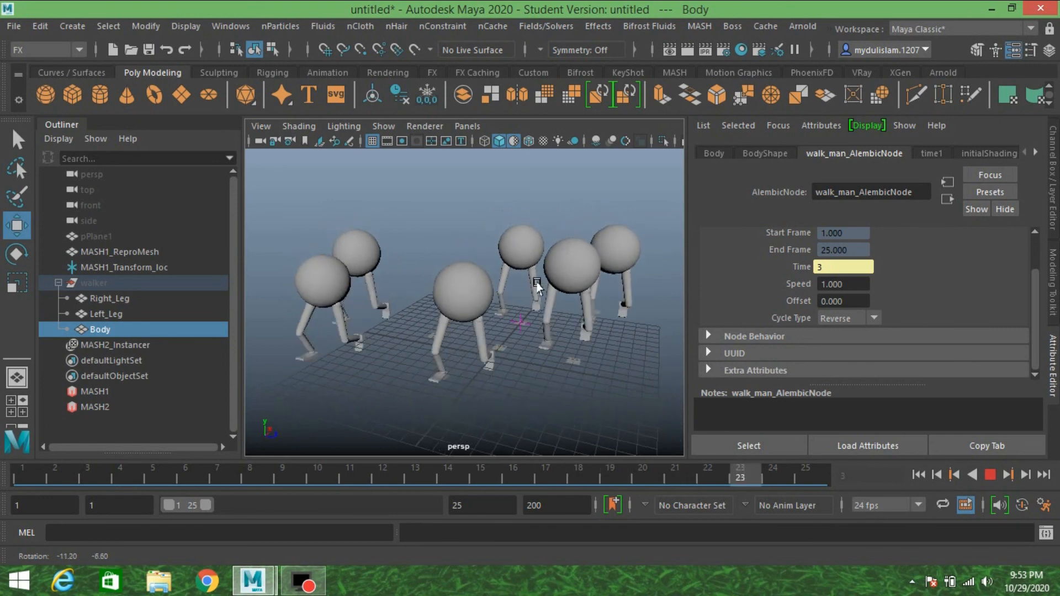